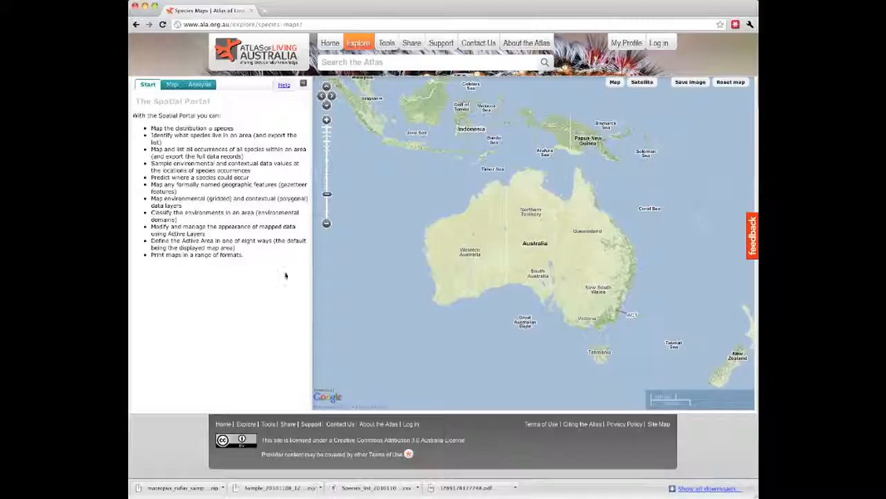
# - Define the active area as a bounding box over southwestern Queensland, about 140.3 to 145.8 longitude and -26.9 to -24.3 latitude
pyautogui.click(201, 84)
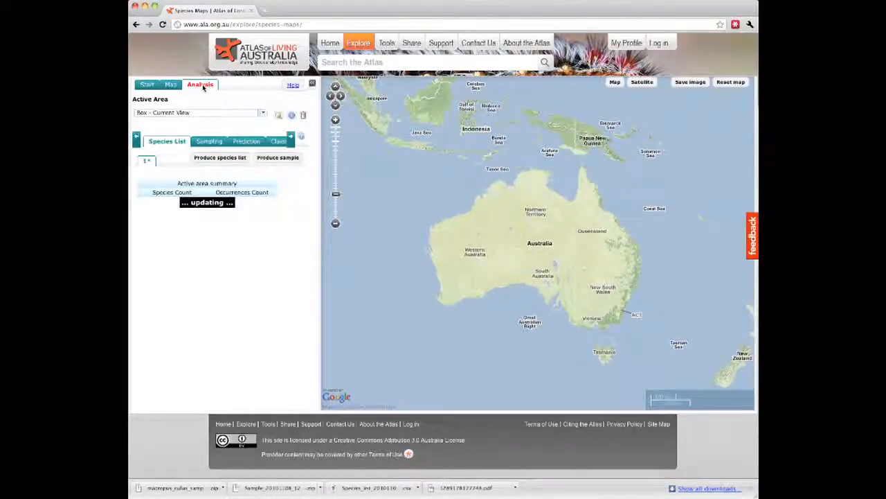
pyautogui.click(264, 113)
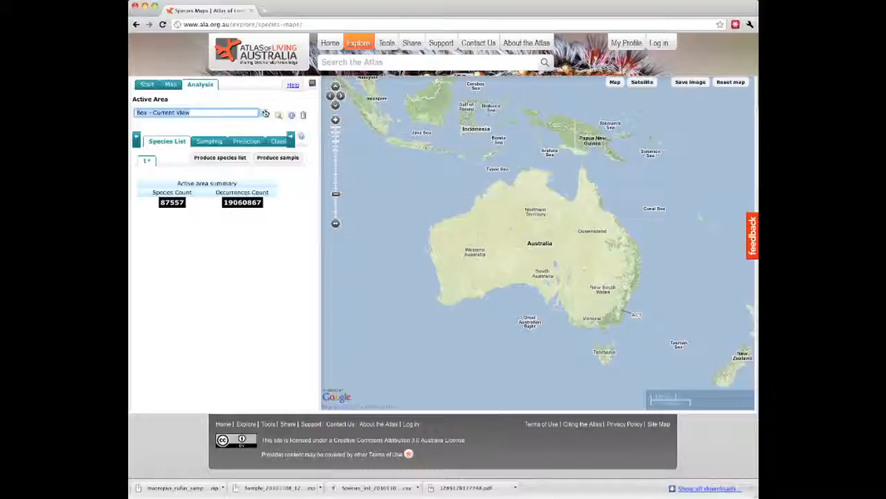
pyautogui.click(264, 113)
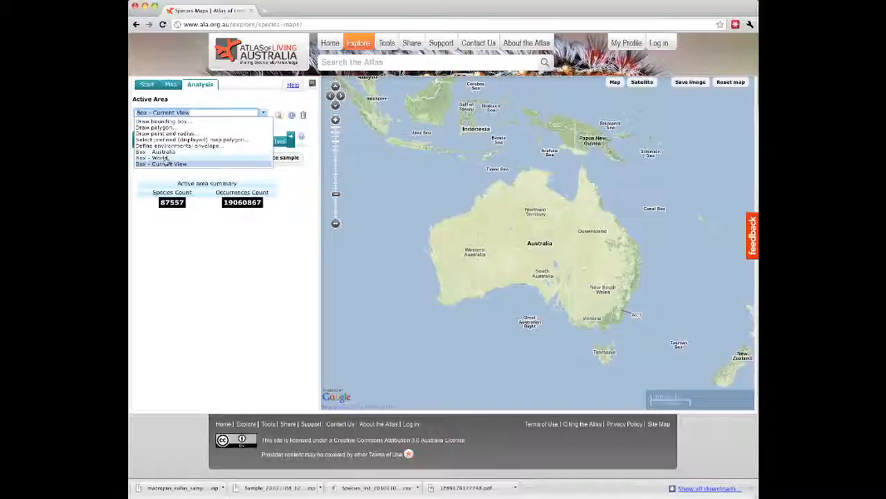
pyautogui.click(258, 122)
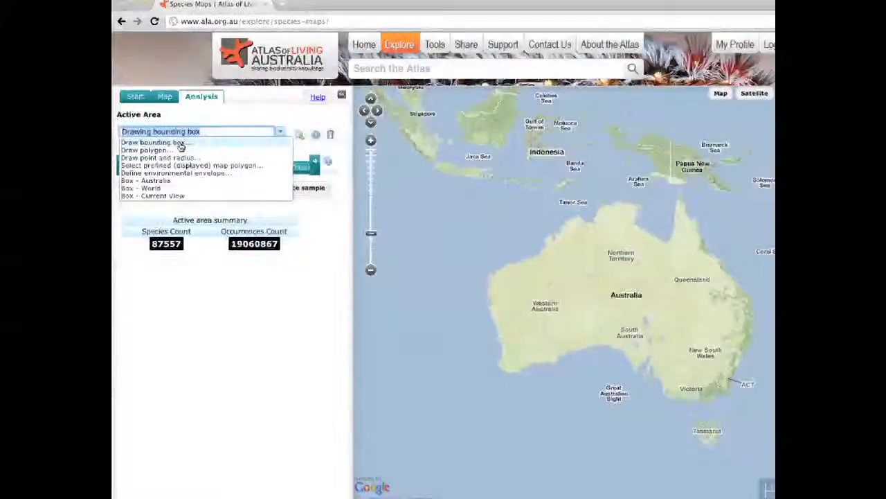
pyautogui.click(180, 144)
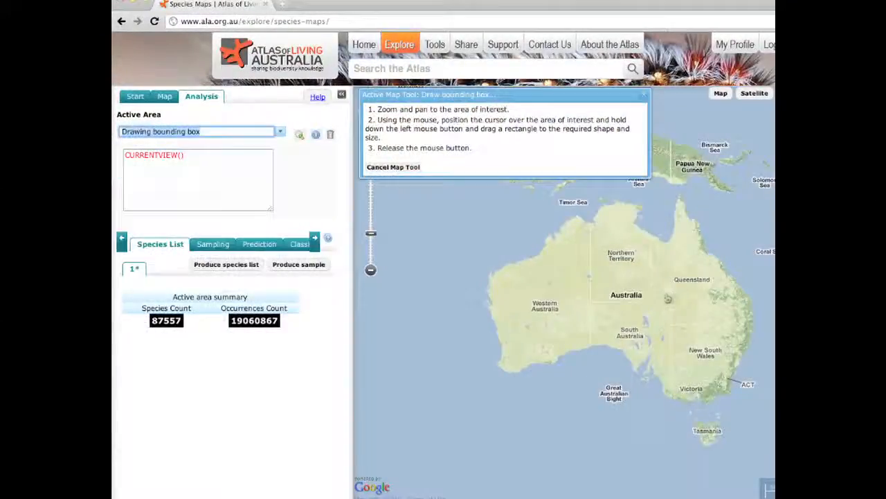
pyautogui.moveTo(666, 290); pyautogui.dragTo(704, 309)
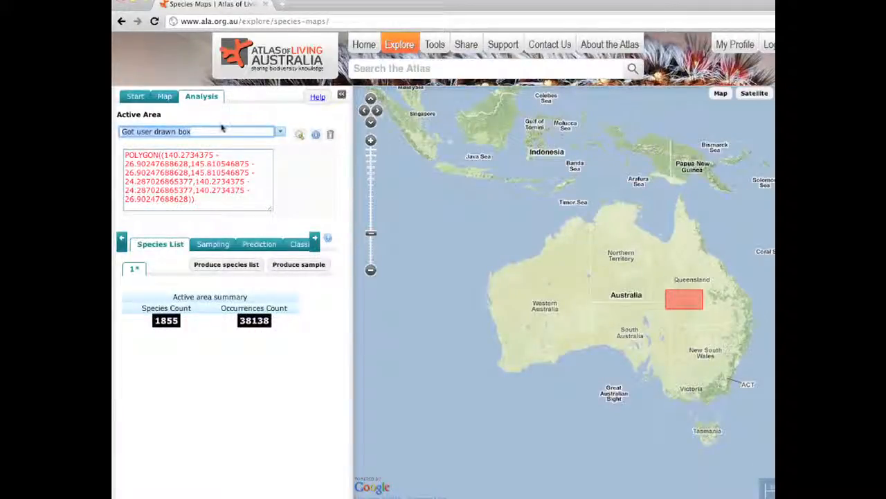
# - Define the active area by drawing a U-shaped polygon across southern Queensland and northern New South Wales
pyautogui.click(281, 133)
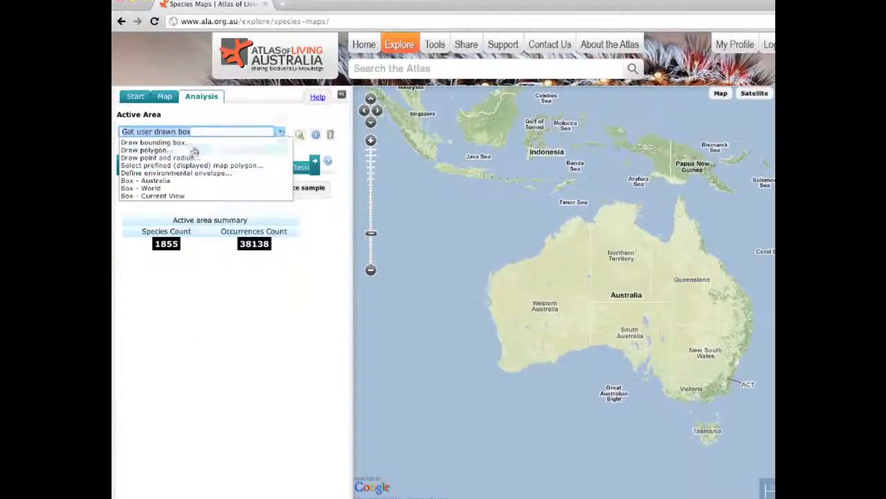
pyautogui.click(146, 150)
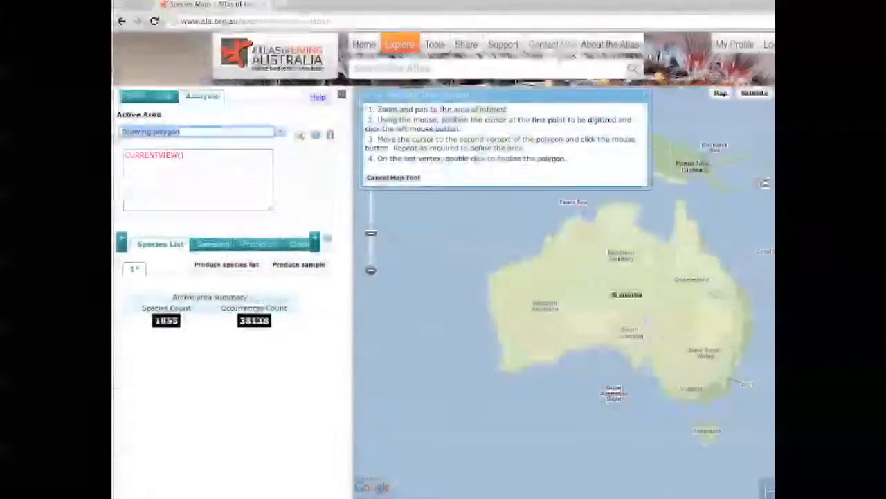
pyautogui.click(677, 293)
pyautogui.click(663, 321)
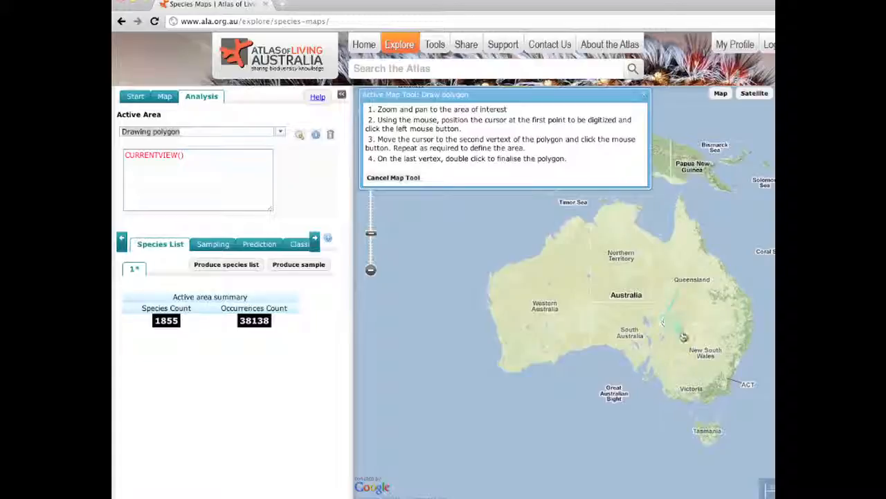
pyautogui.click(724, 328)
pyautogui.click(737, 302)
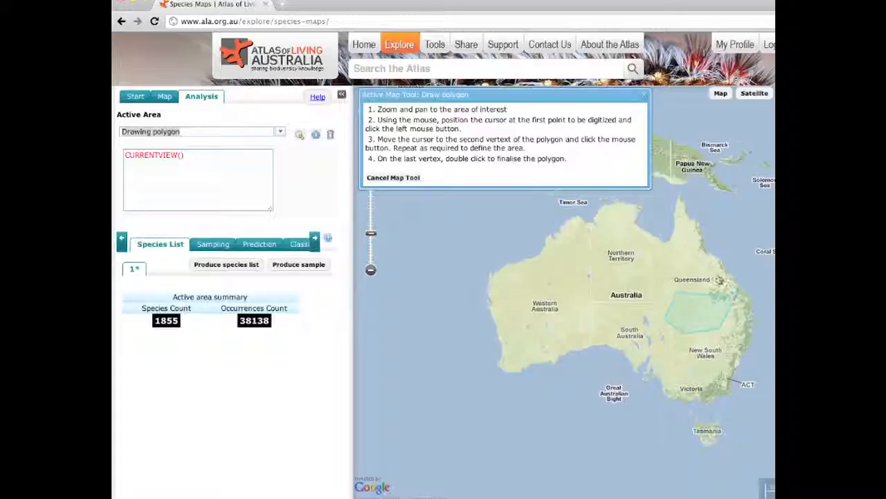
pyautogui.click(718, 277)
pyautogui.click(713, 311)
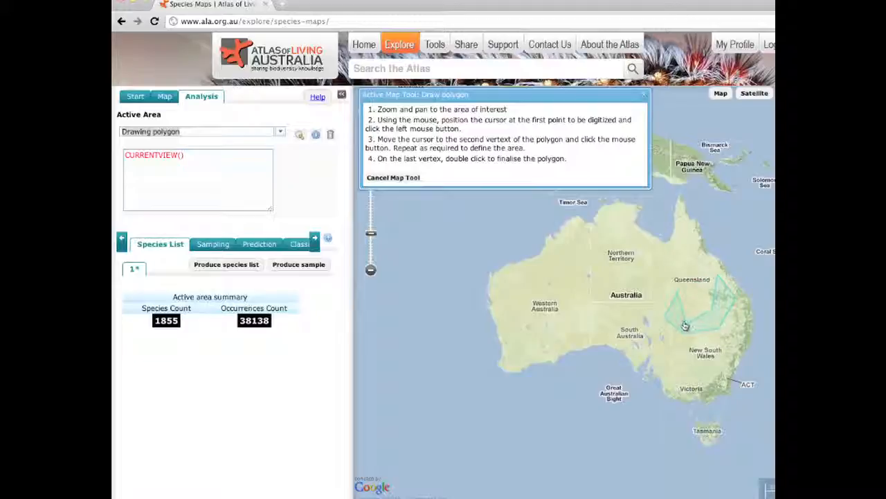
pyautogui.doubleClick(677, 312)
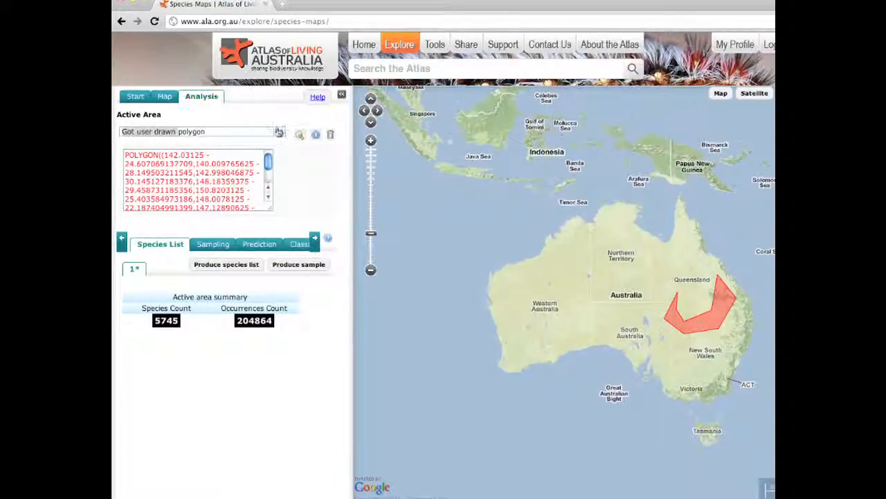
# - Define the active area with a point and radius, drawing a small circle over southeastern Queensland
pyautogui.click(280, 131)
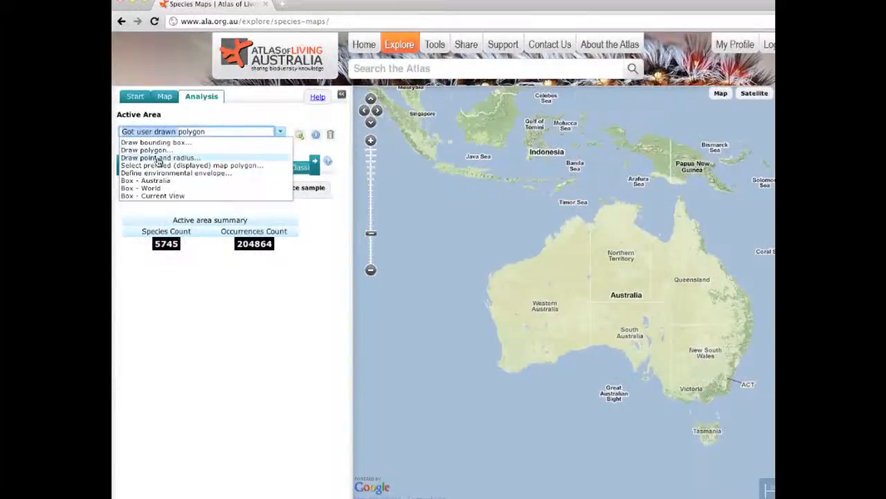
pyautogui.click(159, 158)
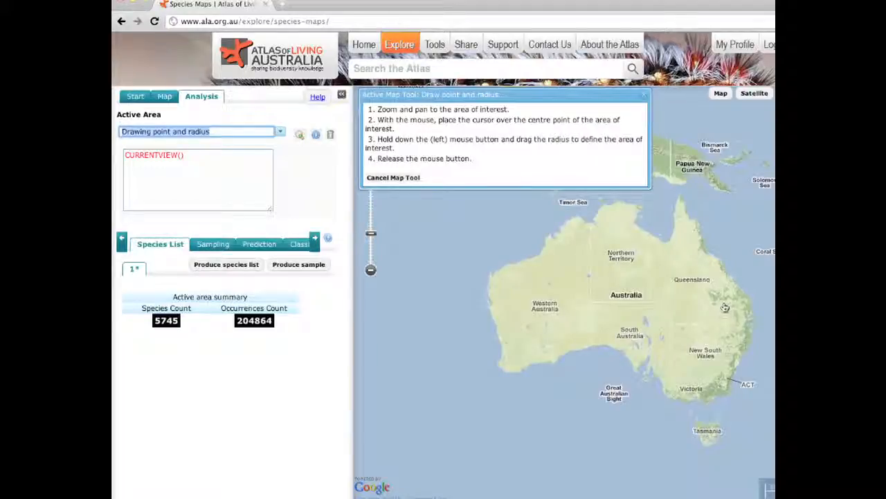
pyautogui.moveTo(730, 304); pyautogui.dragTo(737, 312)
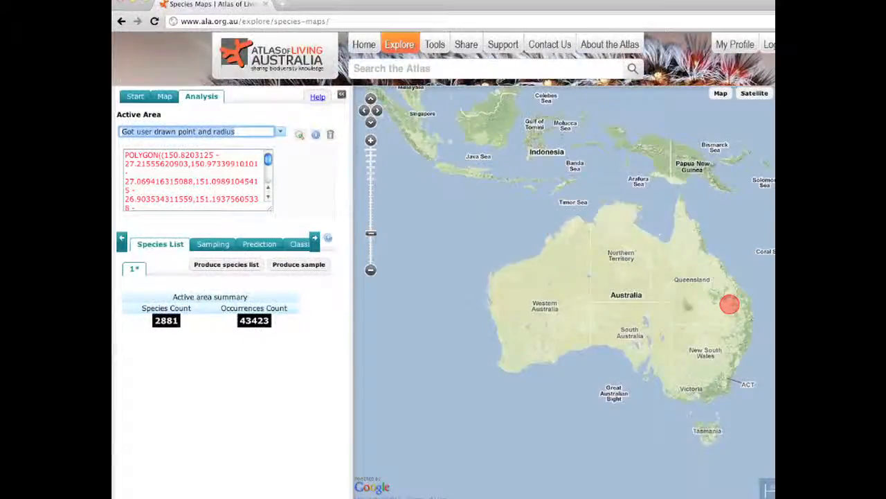
# - Map the location "australian capital territory" as an active layer and zoom the map to its extent
pyautogui.click(281, 133)
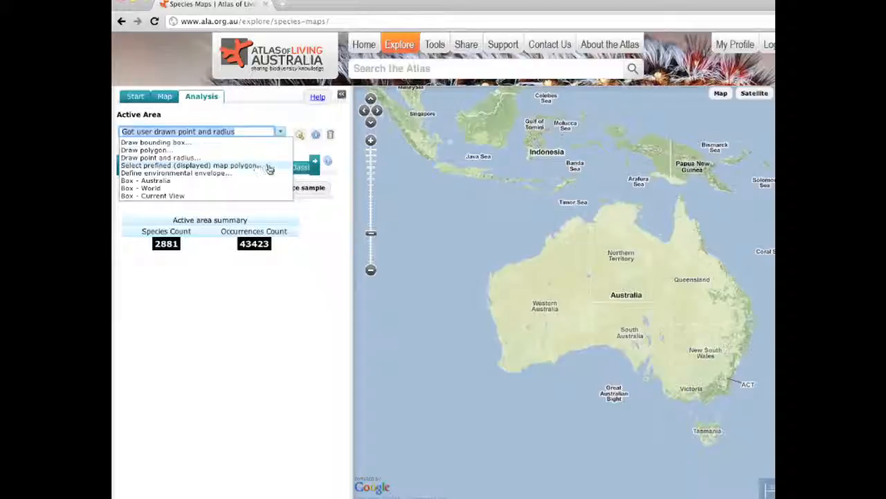
pyautogui.click(284, 131)
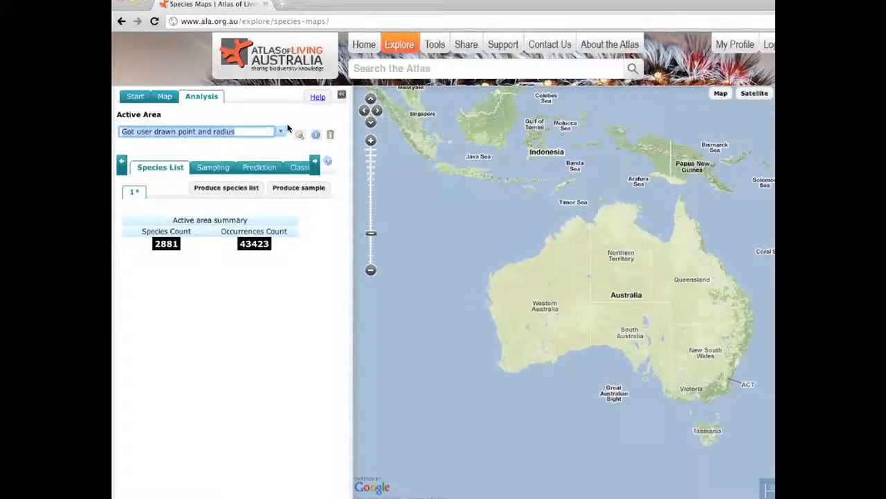
pyautogui.click(167, 98)
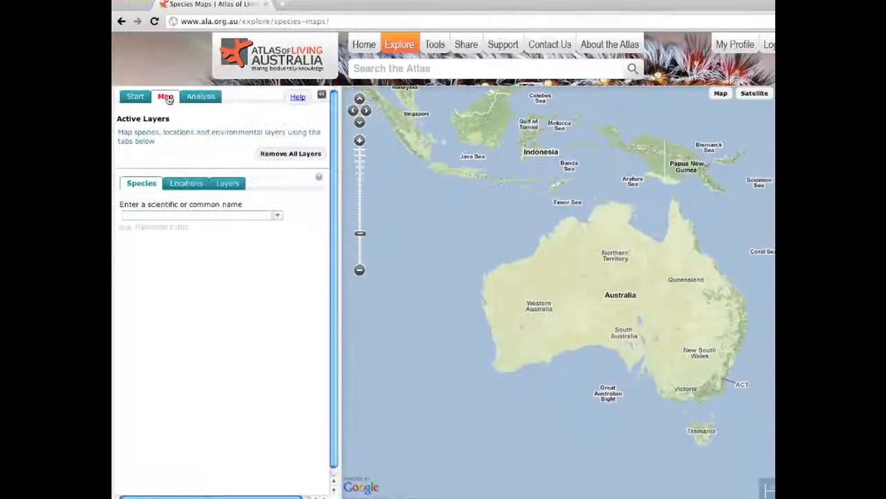
pyautogui.click(185, 184)
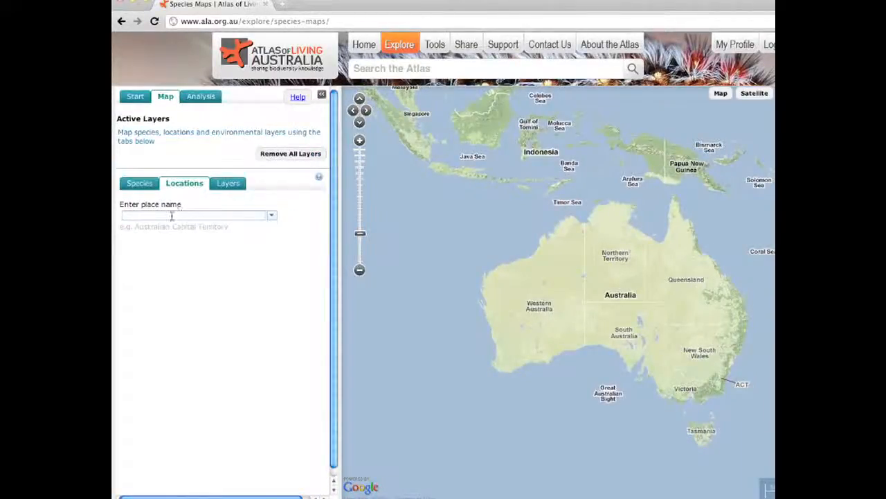
pyautogui.click(171, 215)
pyautogui.write('Au')
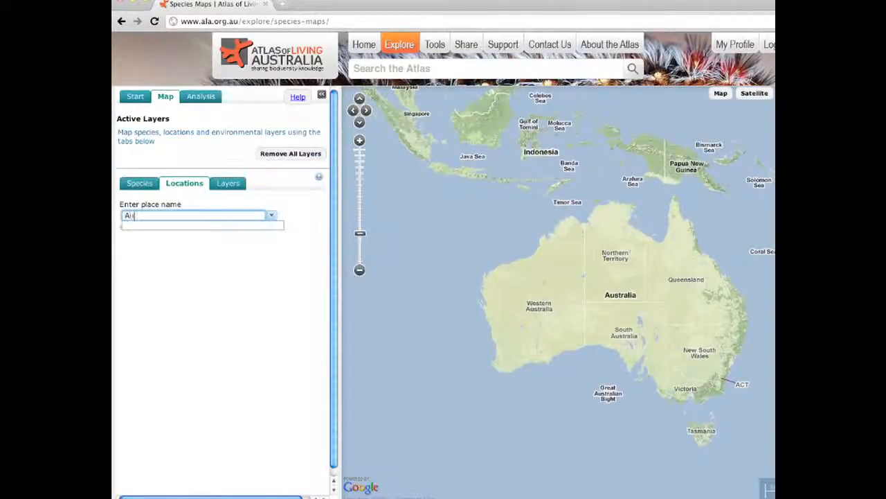
pyautogui.write('stralian capital territory')
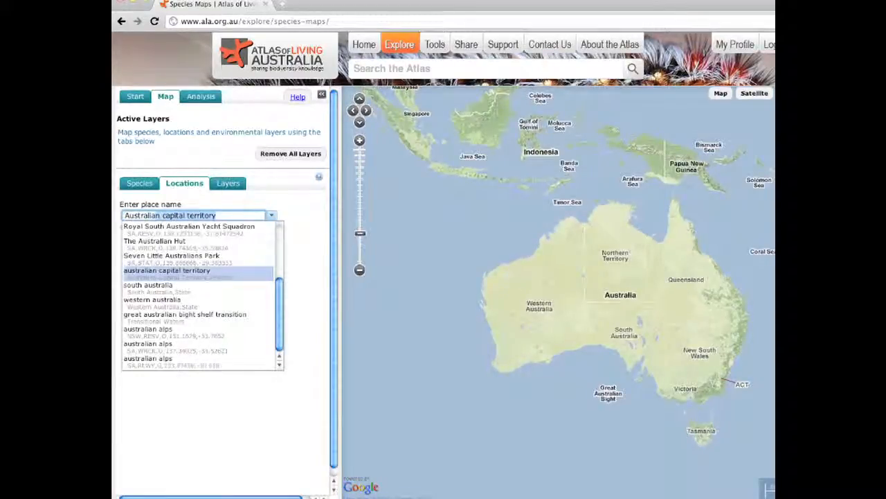
pyautogui.press('Return')
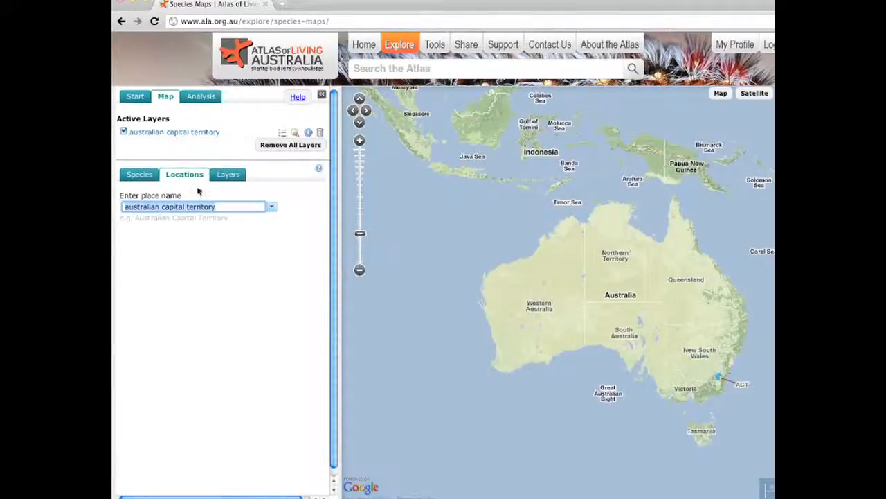
pyautogui.click(295, 134)
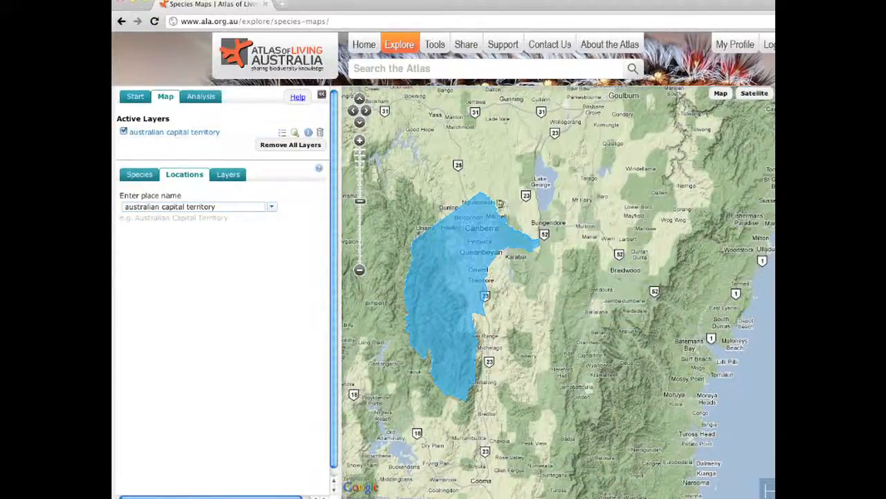
# - Define the active area by selecting the displayed Australian Capital Territory polygon on the map
pyautogui.click(196, 97)
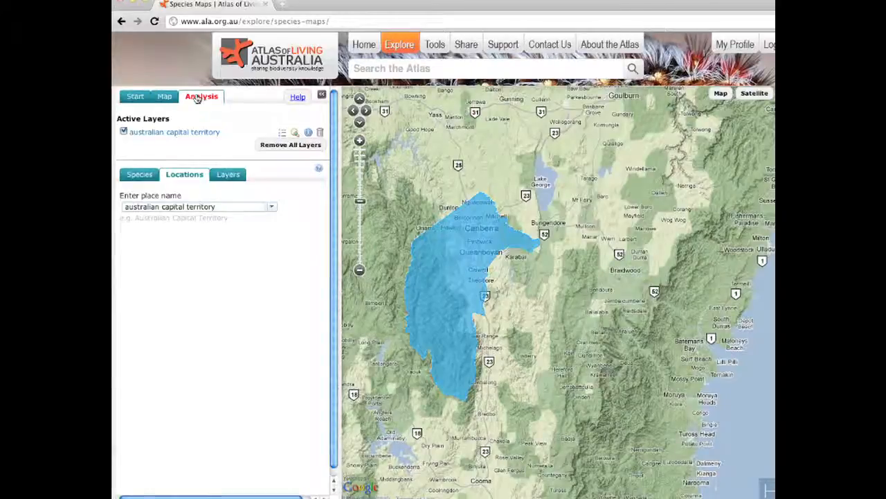
pyautogui.click(281, 133)
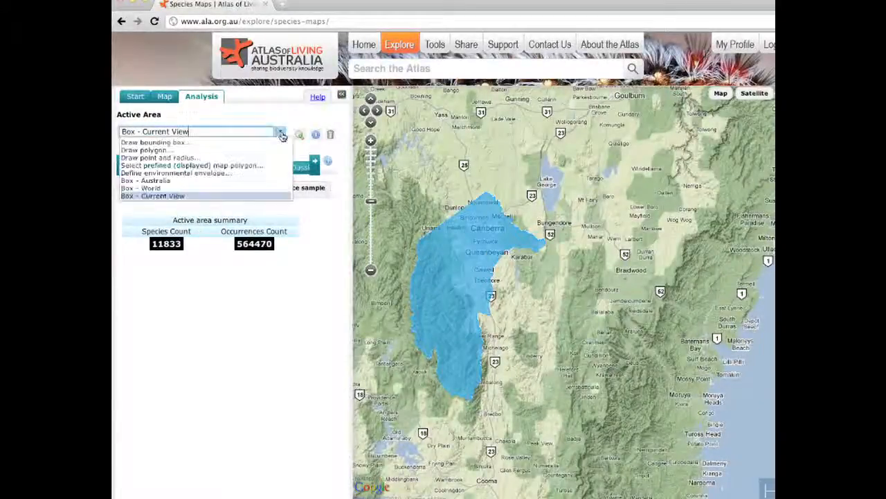
pyautogui.click(179, 166)
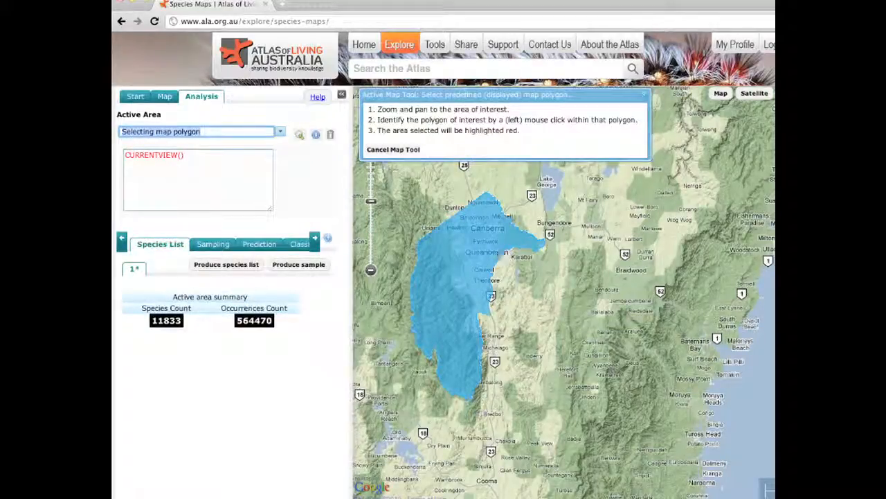
pyautogui.click(476, 261)
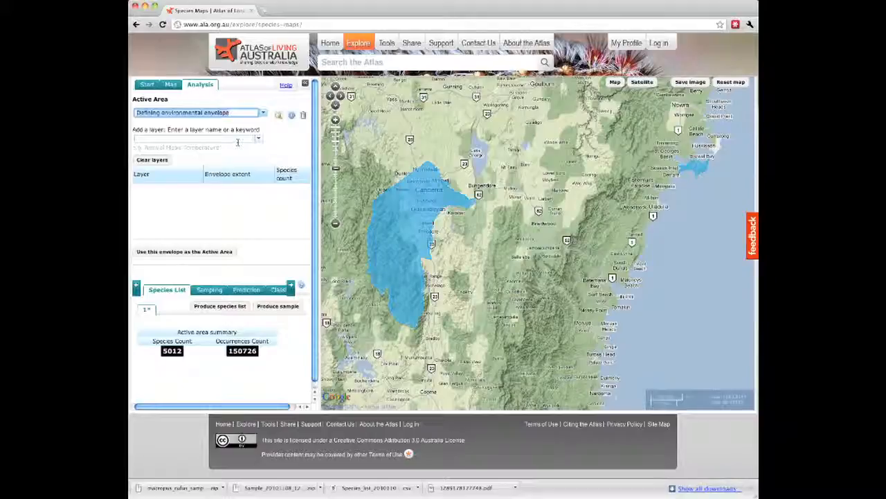
# - Find the temperature layers and add "Temperature - annual mean (Bio01)" to the environmental envelope
pyautogui.click(232, 141)
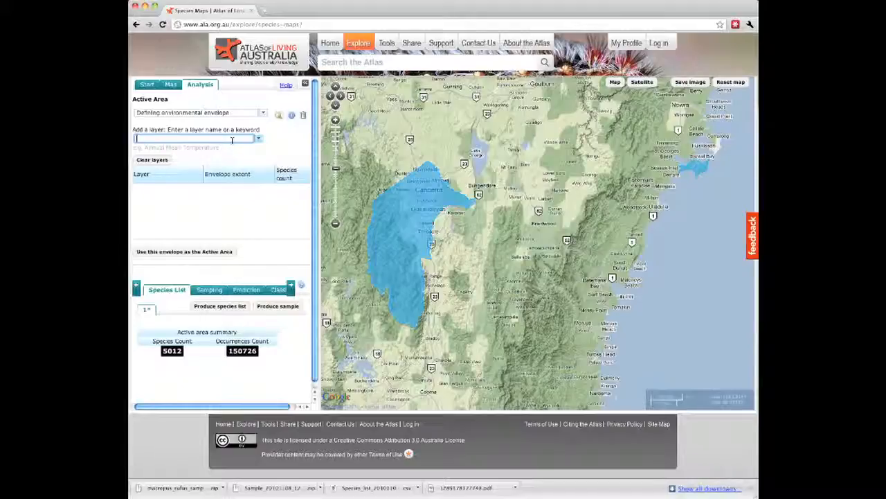
pyautogui.write('temperatu')
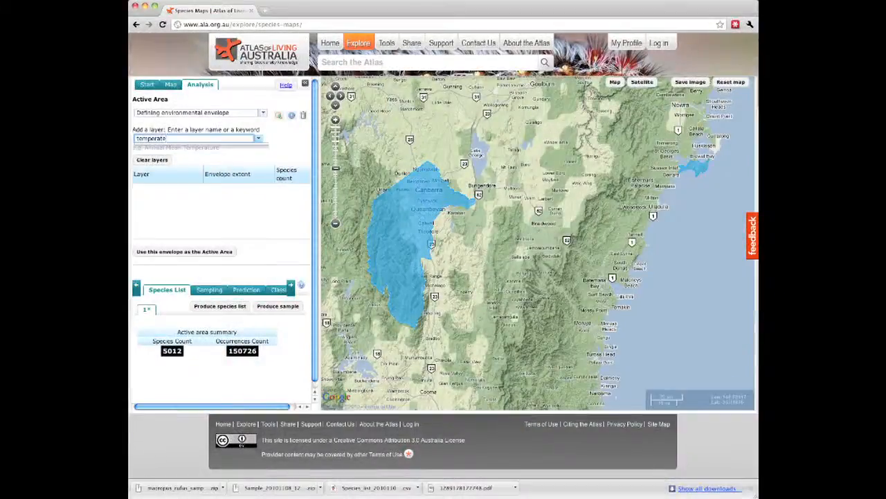
pyautogui.press('BackSpace')
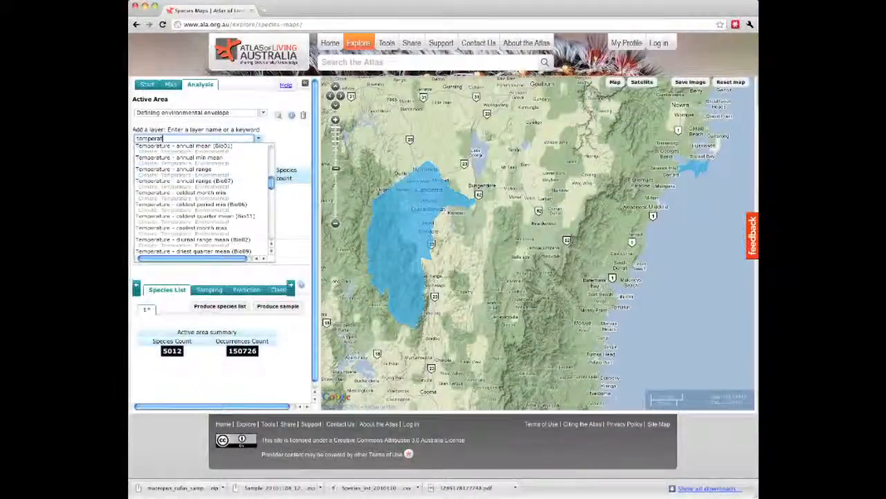
pyautogui.click(221, 148)
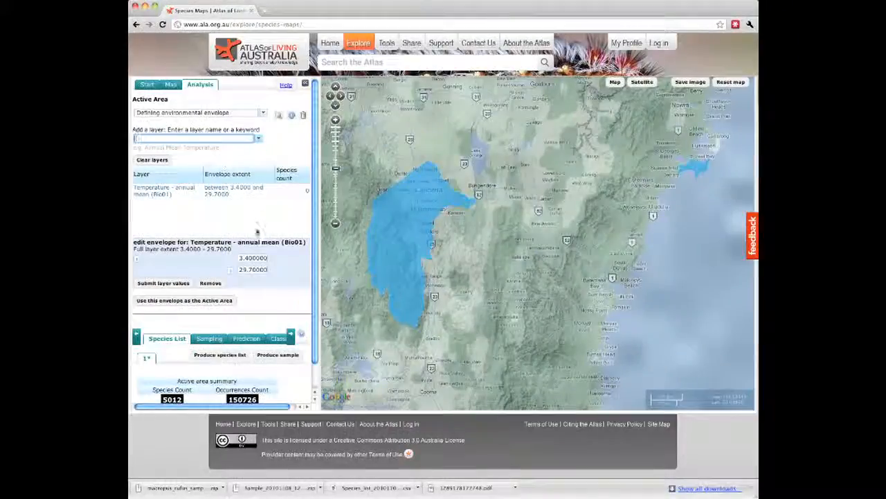
# - Limit the annual mean temperature envelope to values from 20 to 25 and submit the layer values
pyautogui.click(248, 258)
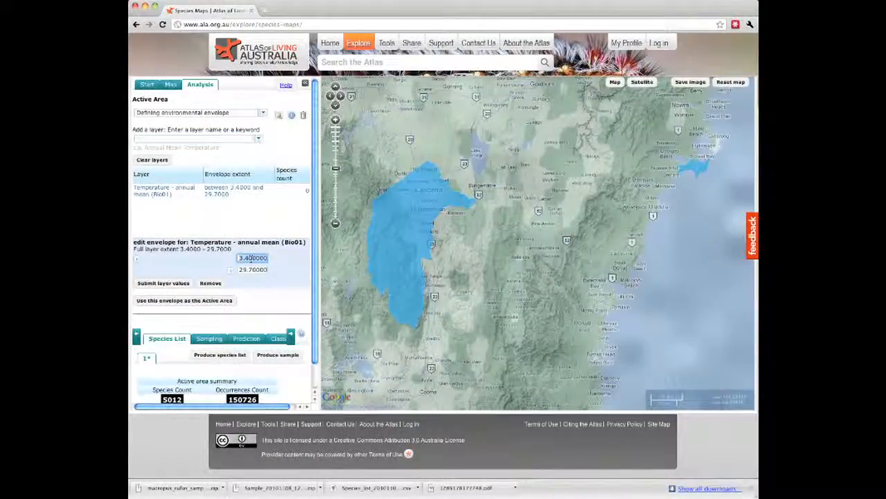
pyautogui.hotkey('ctrl', 'a')
pyautogui.write('20')
pyautogui.press('Tab')
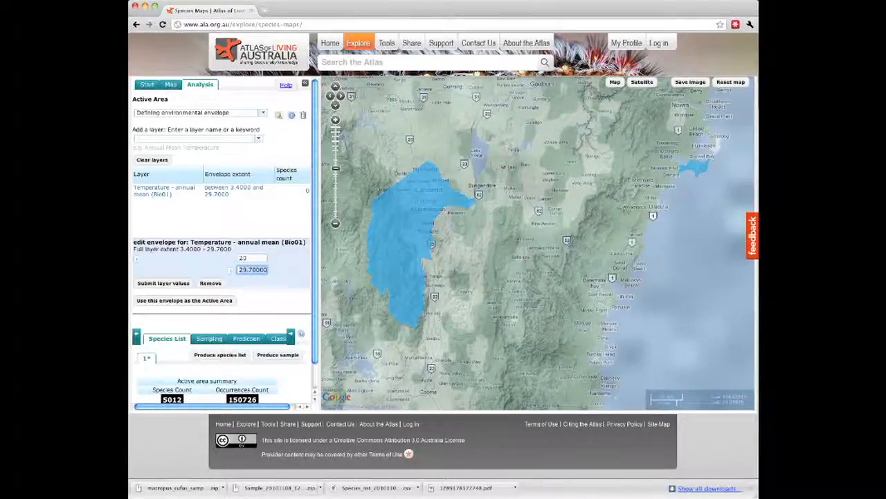
pyautogui.write('25')
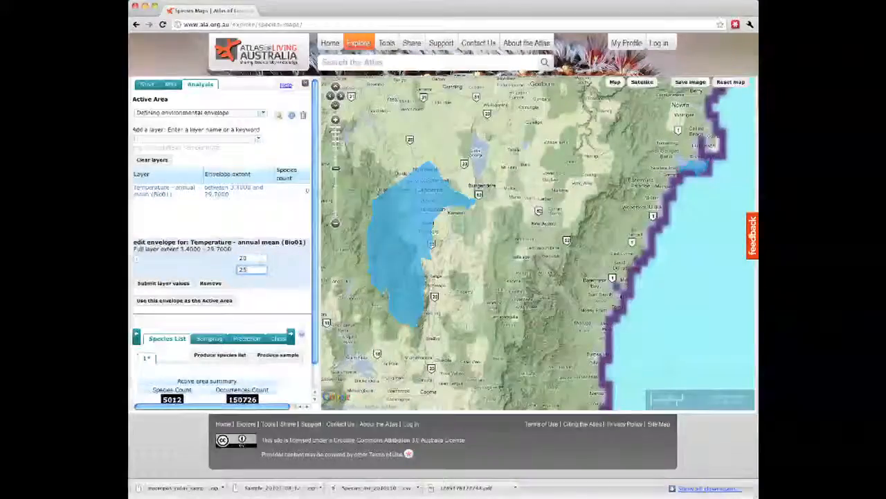
pyautogui.click(182, 283)
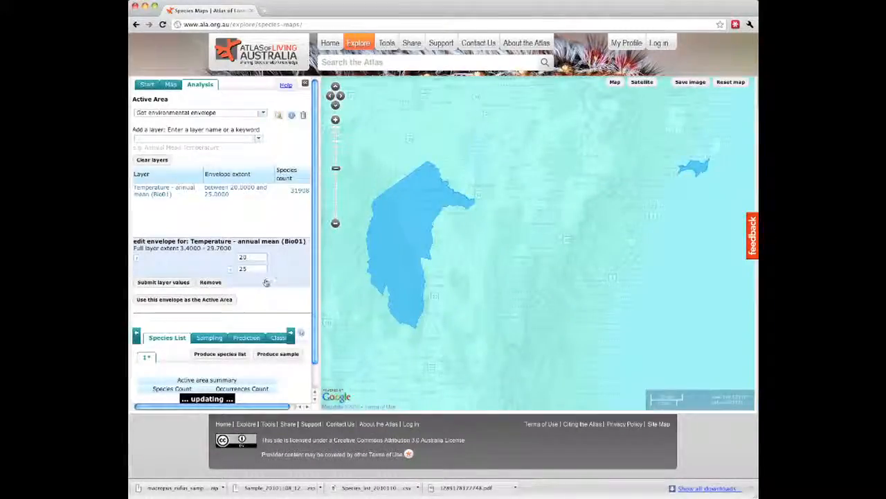
# - Add the "Humidity - annual mean relative" layer to the environmental envelope with all of Australia in view
pyautogui.click(336, 223)
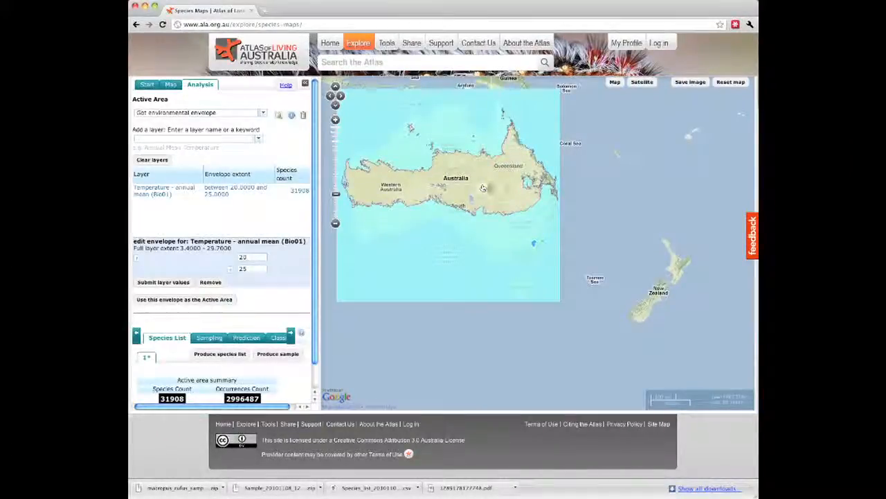
pyautogui.moveTo(483, 187); pyautogui.dragTo(541, 266)
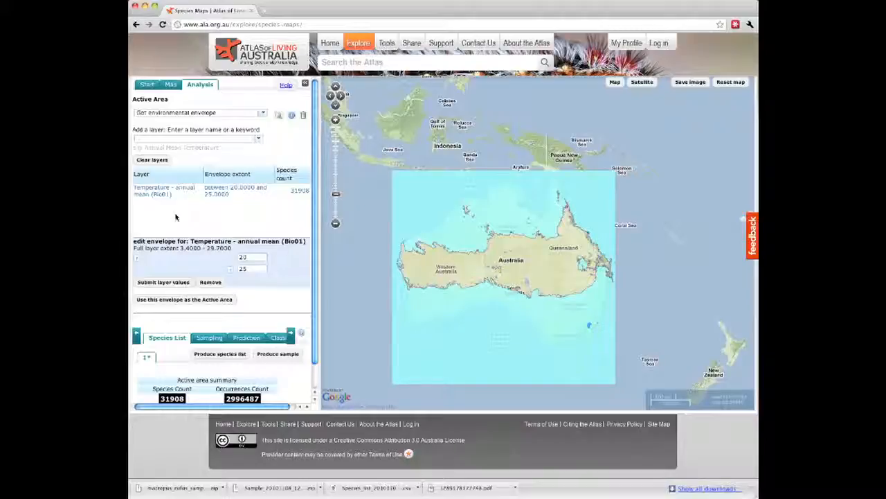
pyautogui.click(163, 138)
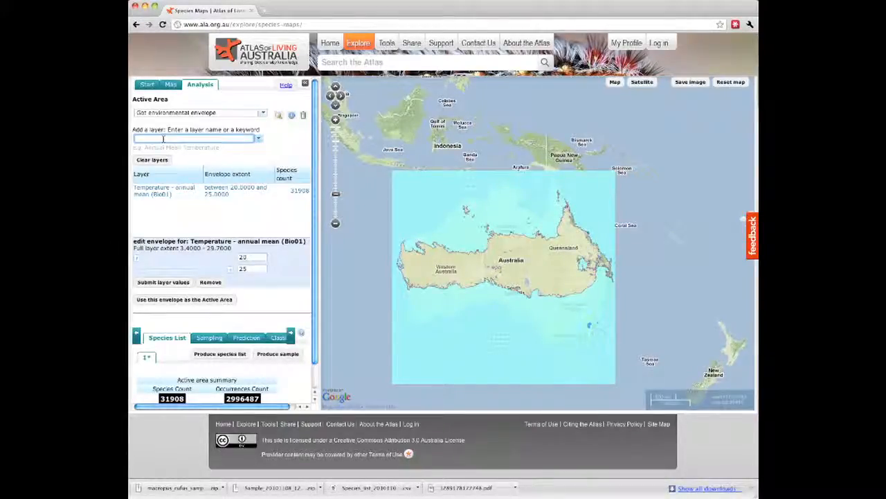
pyautogui.write('humidity - annual mean relative')
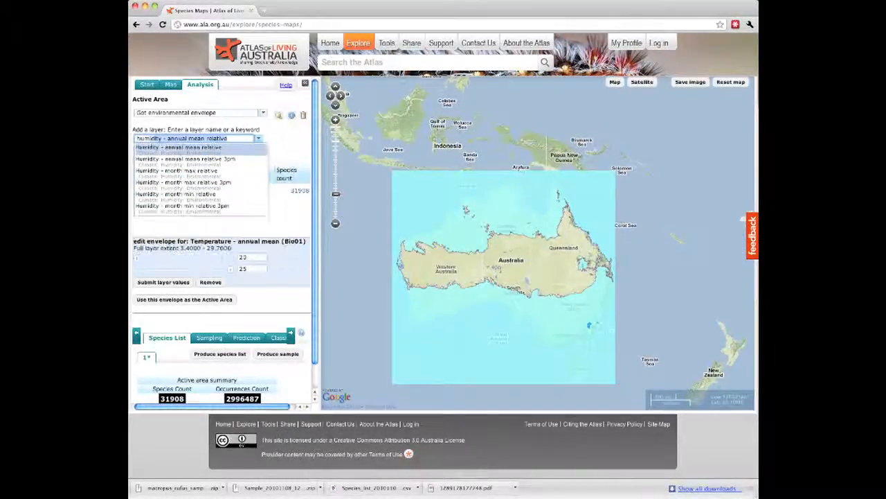
pyautogui.press('Return')
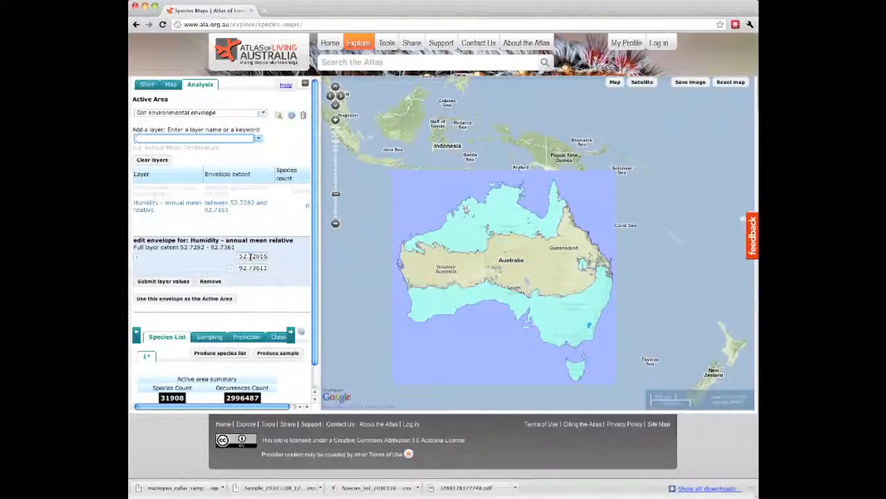
# - Limit the annual mean relative humidity to values from 70 to 75, submit them and use the envelope as the active area
pyautogui.doubleClick(251, 257)
pyautogui.write('5')
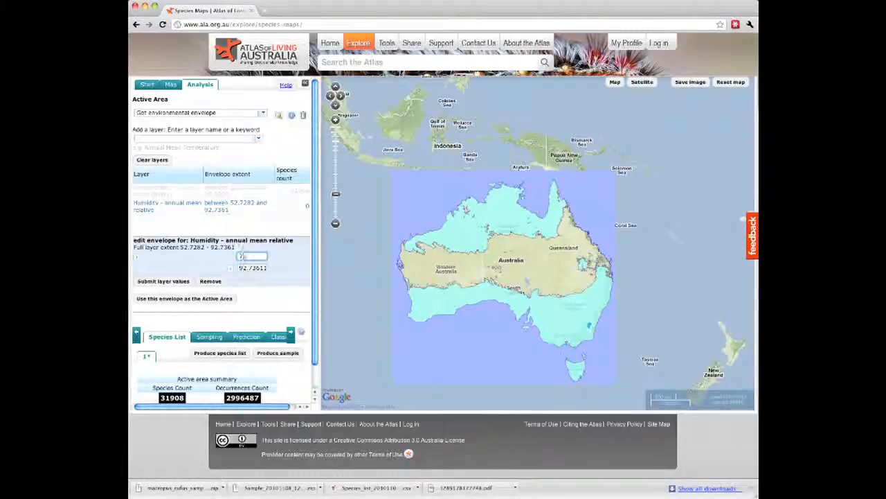
pyautogui.write('0')
pyautogui.press('Tab')
pyautogui.write('75')
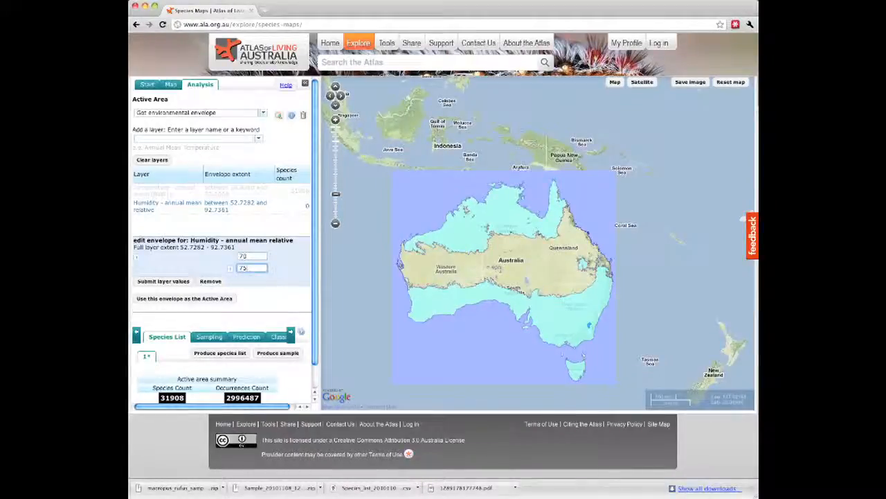
pyautogui.click(166, 282)
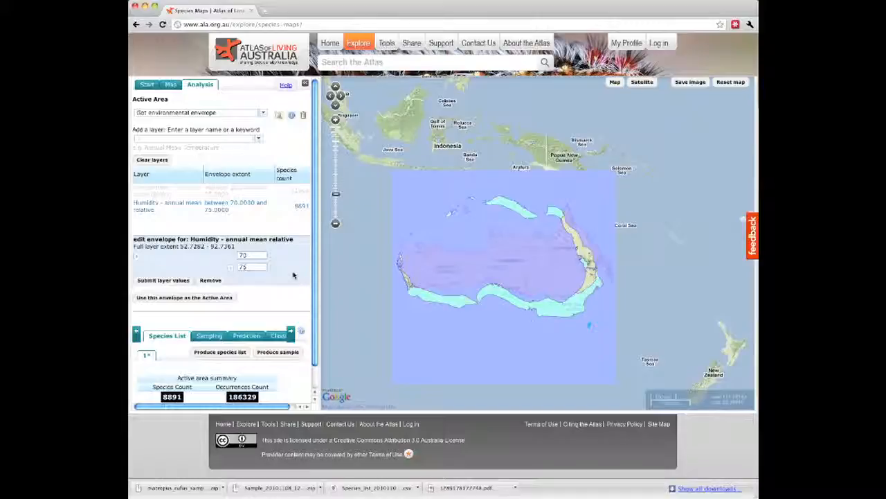
pyautogui.click(174, 299)
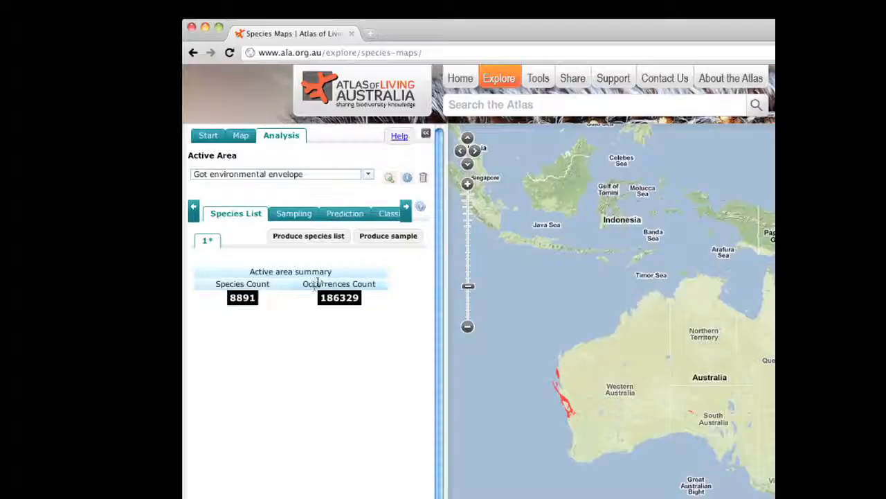
# - Produce the species list for the envelope's active area, download it and look through the file
pyautogui.click(300, 238)
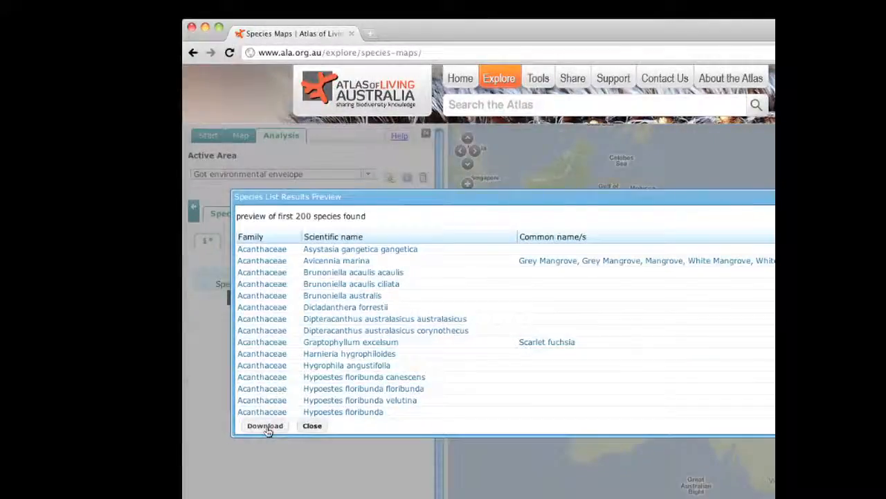
pyautogui.click(267, 427)
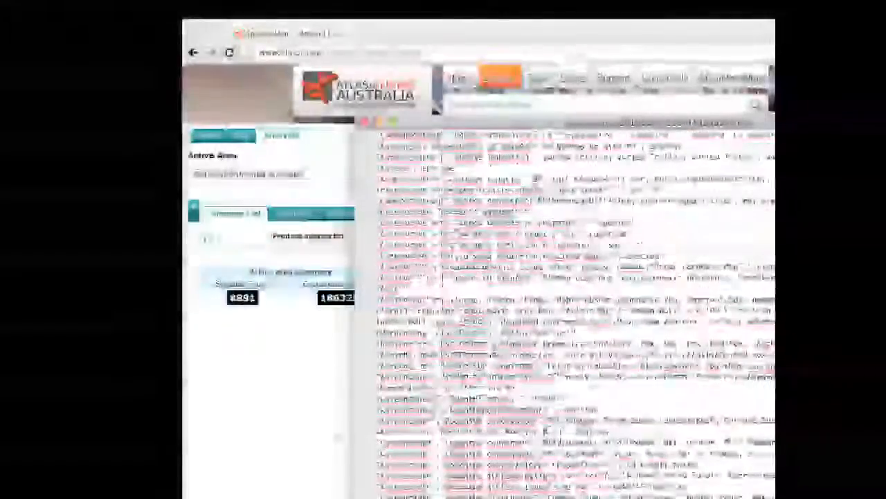
pyautogui.scroll(-20, 568, 312)
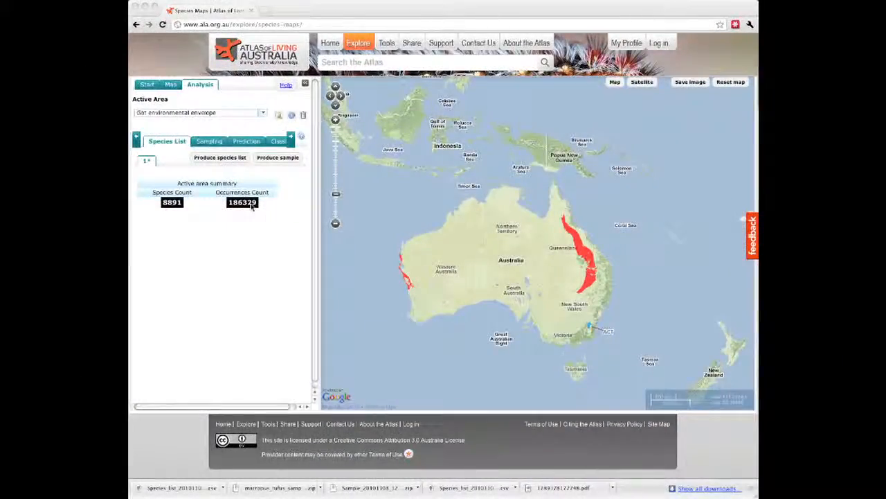
# - Try to produce a sample of the occurrences in the environmental envelope area
pyautogui.click(281, 159)
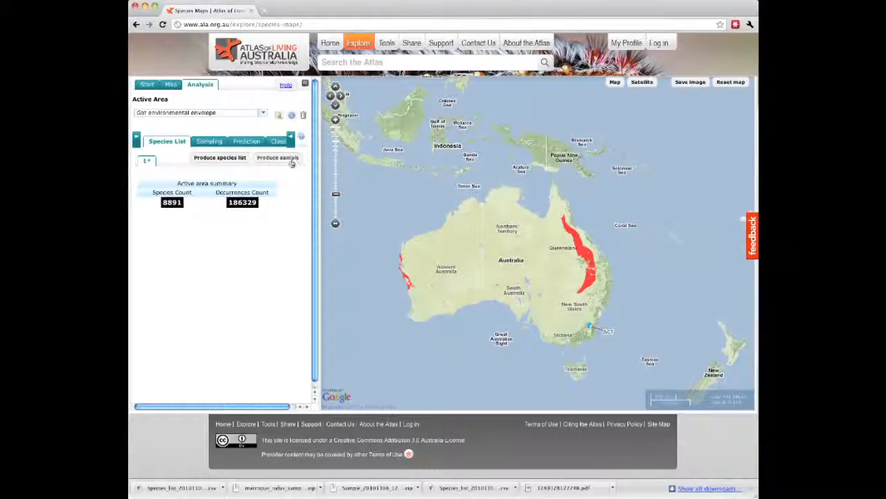
pyautogui.click(289, 163)
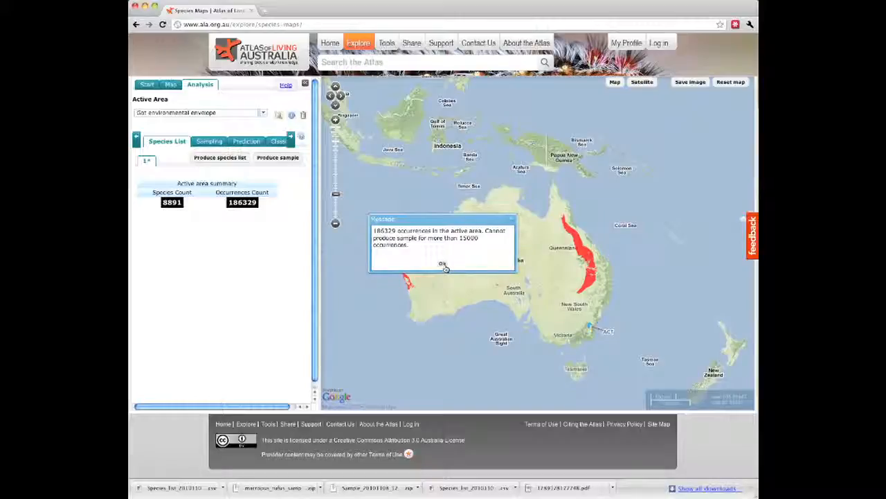
pyautogui.click(443, 265)
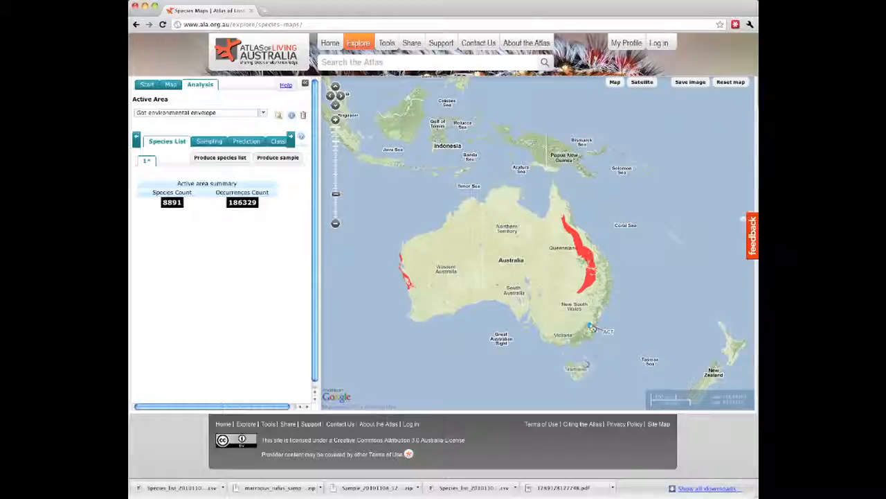
# - Draw a bounding box active area inland of Moruya Heads, about longitude 149.84 to 149.96 and latitude -35.96 to -35.90
pyautogui.moveTo(583, 315); pyautogui.dragTo(603, 331)
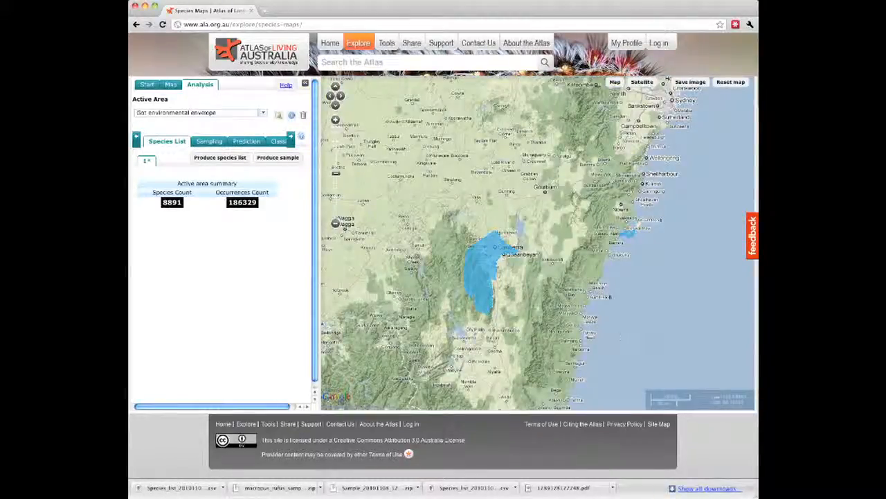
pyautogui.moveTo(541, 295); pyautogui.dragTo(601, 324)
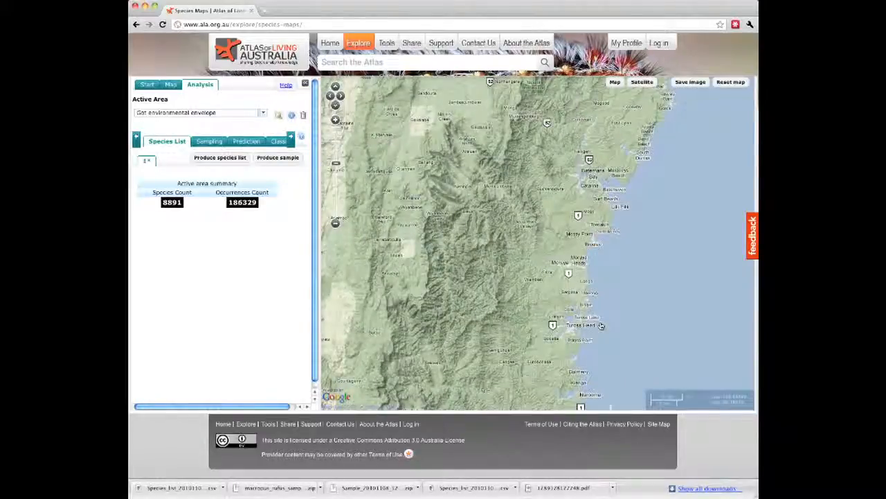
pyautogui.click(263, 116)
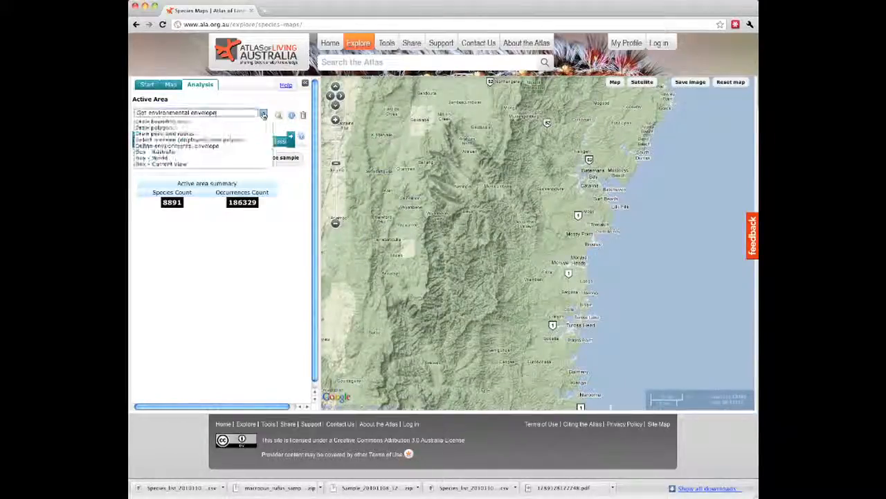
pyautogui.click(171, 122)
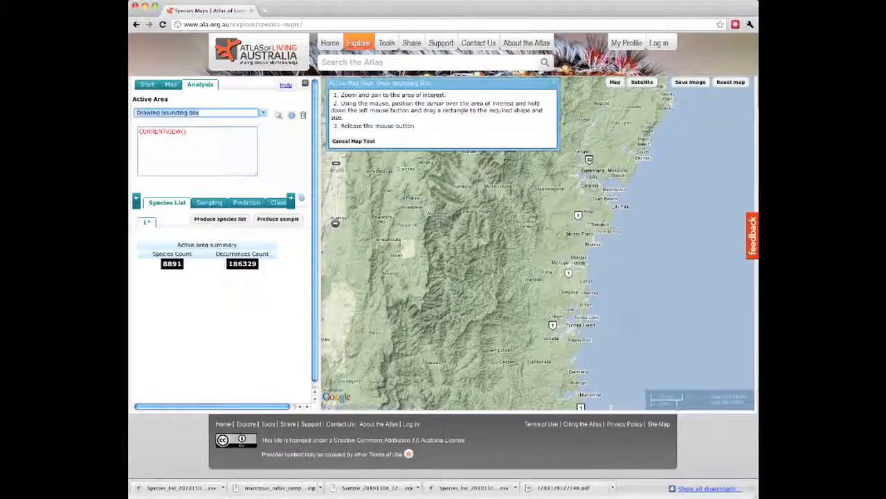
pyautogui.moveTo(479, 260); pyautogui.dragTo(521, 284)
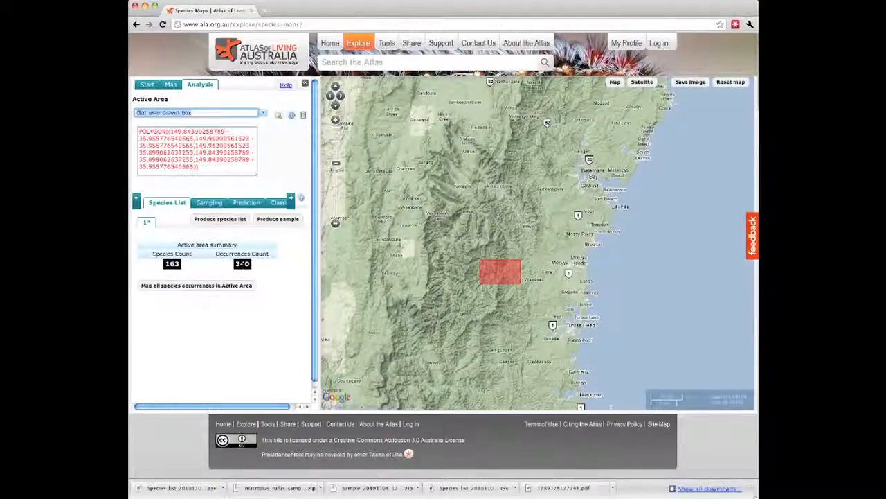
# - Produce a sample for the drawn box, examine the preview's record columns and download the sample
pyautogui.doubleClick(243, 264)
pyautogui.click(247, 264)
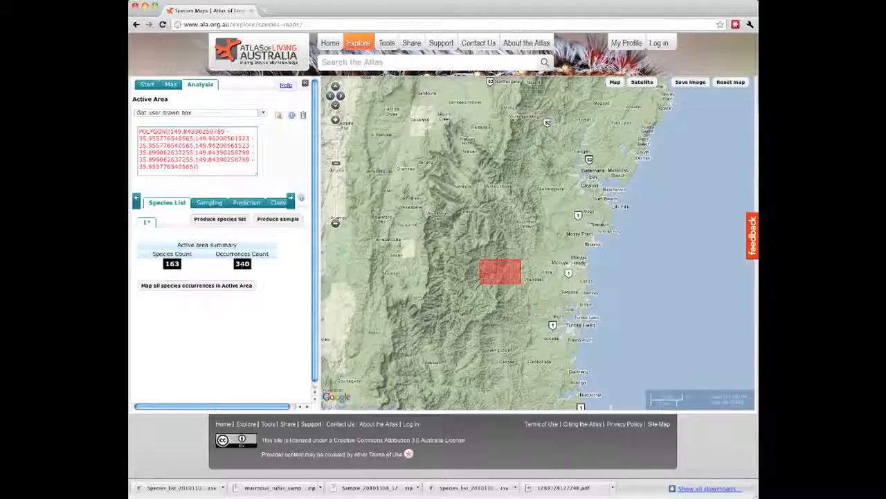
pyautogui.click(278, 220)
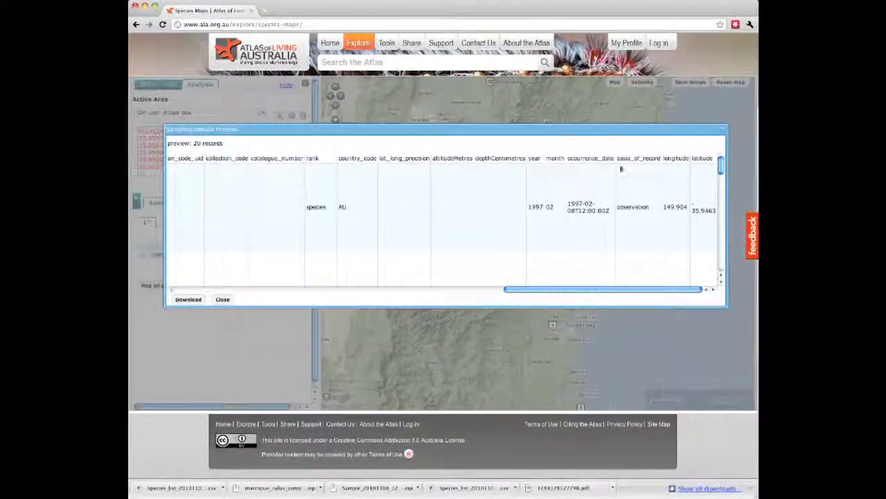
pyautogui.hscroll(-15, 240, 245)
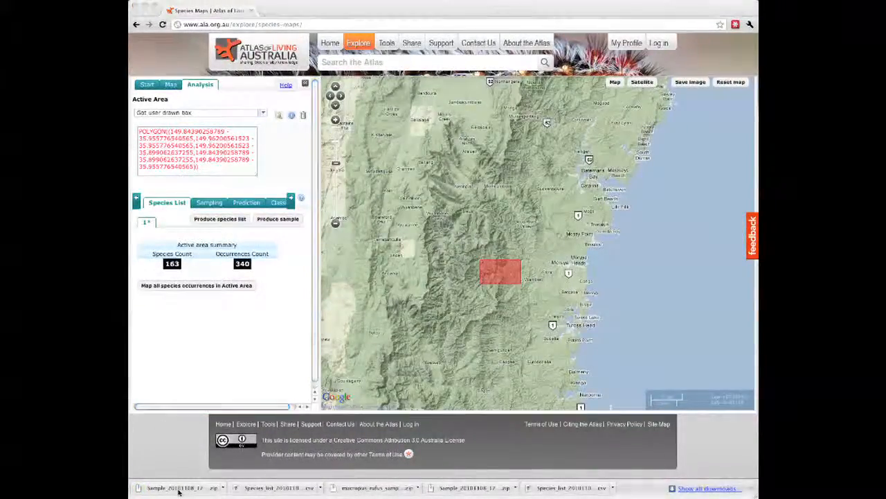
pyautogui.rightClick(178, 490)
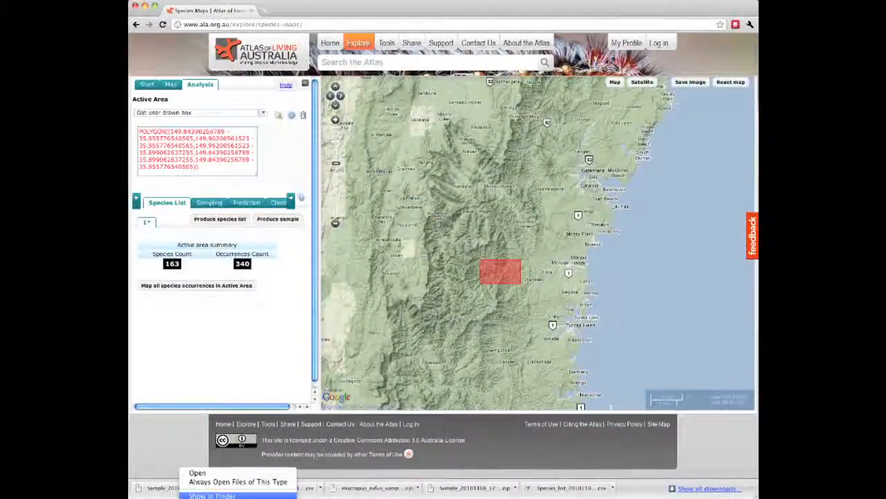
pyautogui.click(212, 495)
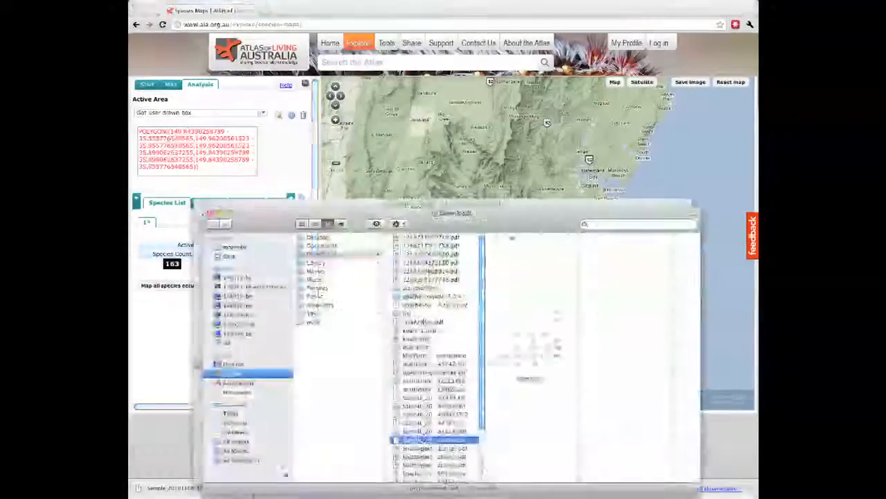
pyautogui.click(428, 431)
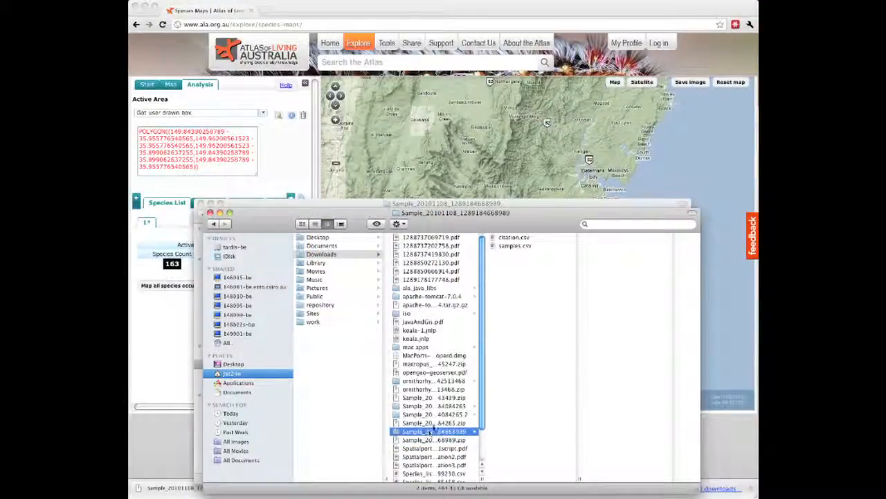
# - Open citation.csv to review the data providers' citations, close it and select samples.csv
pyautogui.doubleClick(510, 238)
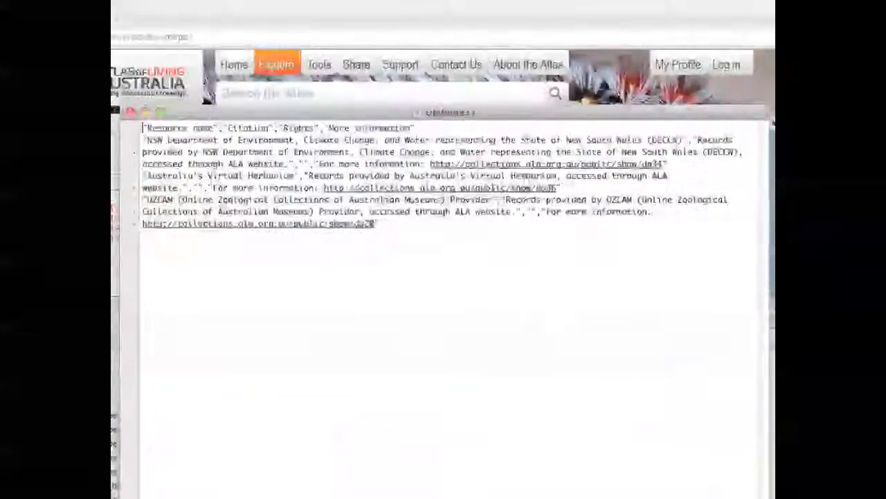
pyautogui.moveTo(392, 225); pyautogui.dragTo(131, 126)
pyautogui.click(428, 204)
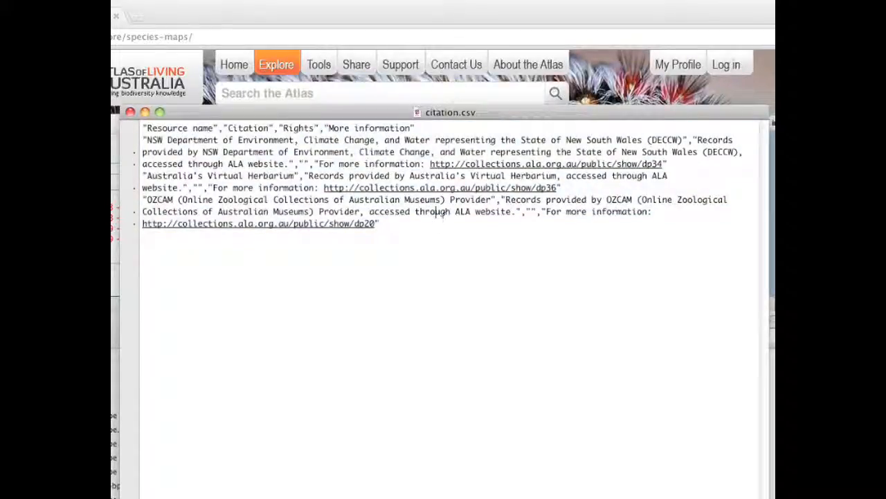
pyautogui.click(130, 112)
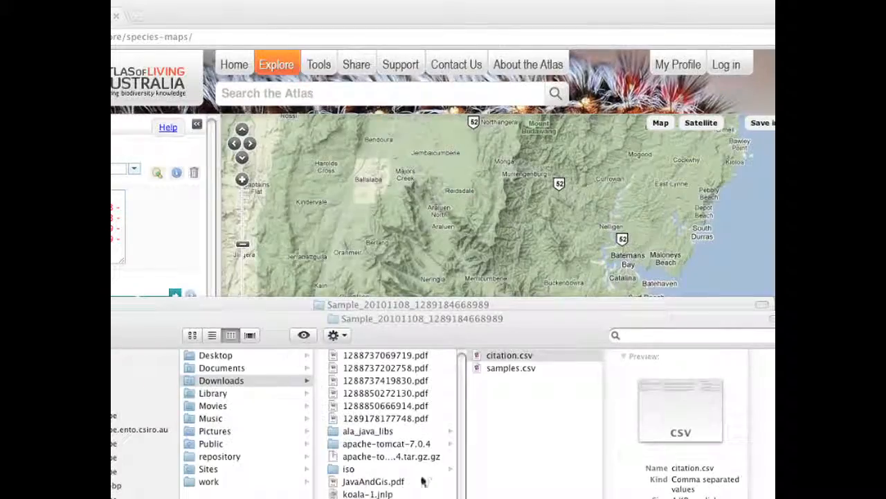
pyautogui.moveTo(509, 367); pyautogui.dragTo(507, 372)
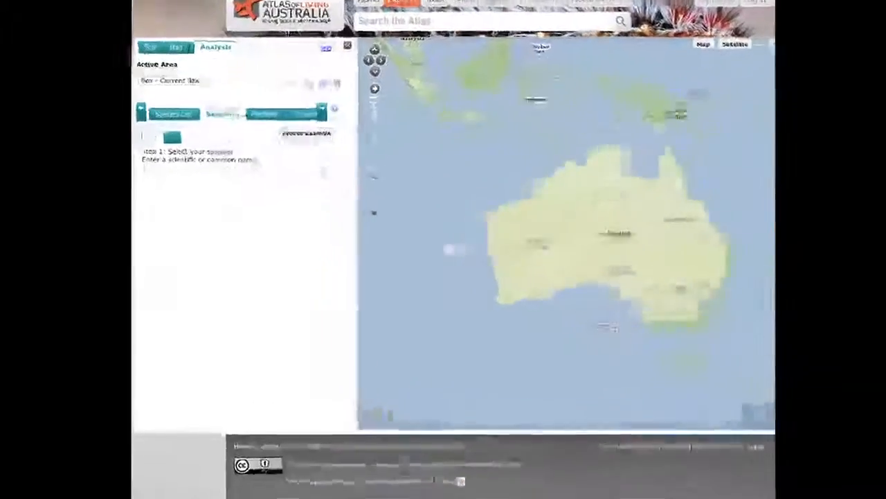
# - Select the species "Macropus rufus" for sampling with the current view as the active area
pyautogui.click(264, 158)
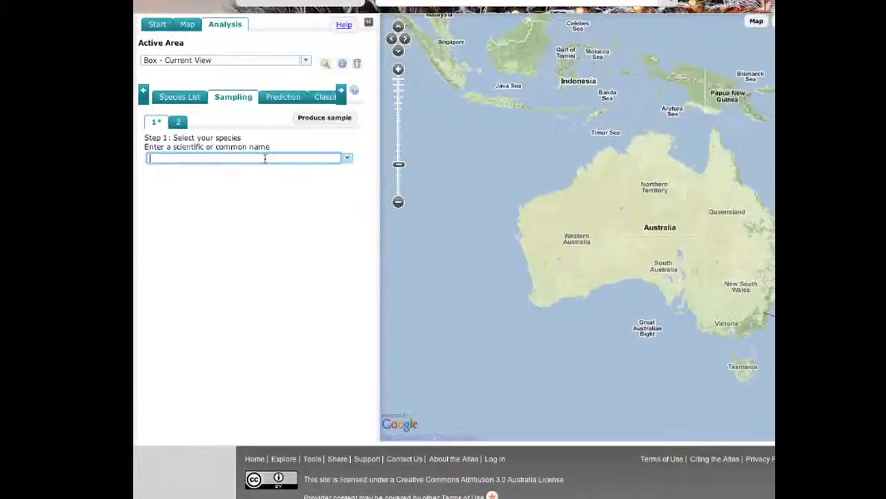
pyautogui.write('ma')
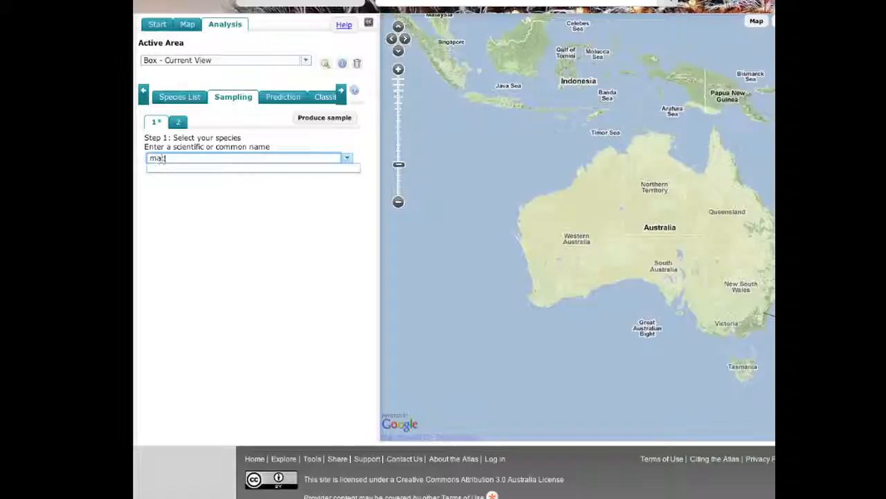
pyautogui.write('cropus rufus')
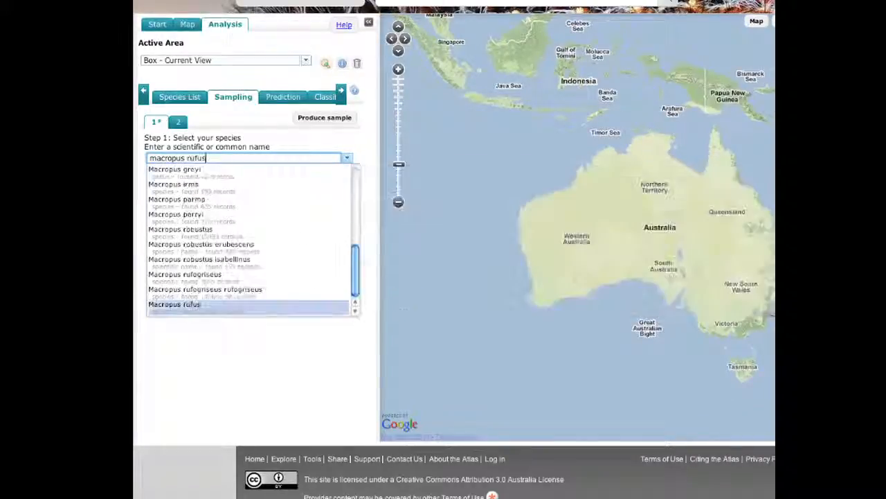
pyautogui.press('Return')
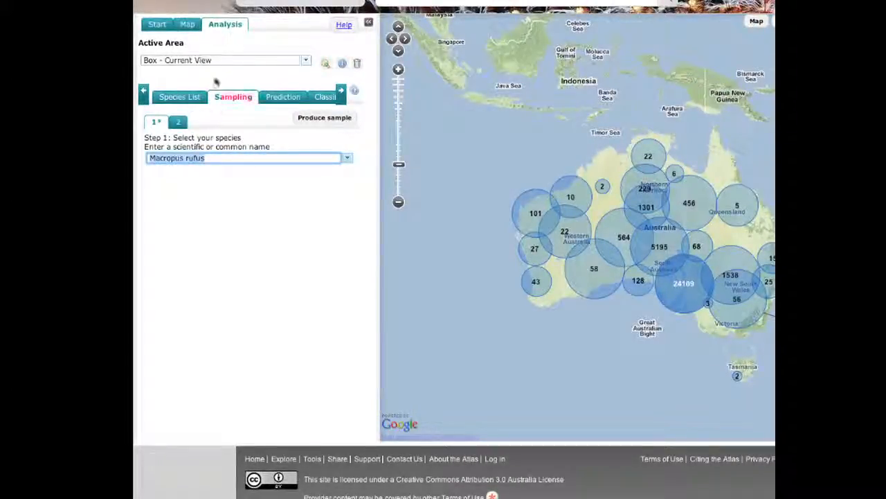
# - Draw a bounding box in central Australia as the active area, spanning about 136.2 to 139.0° longitude and -27.8 to -26.1° latitude
pyautogui.click(305, 61)
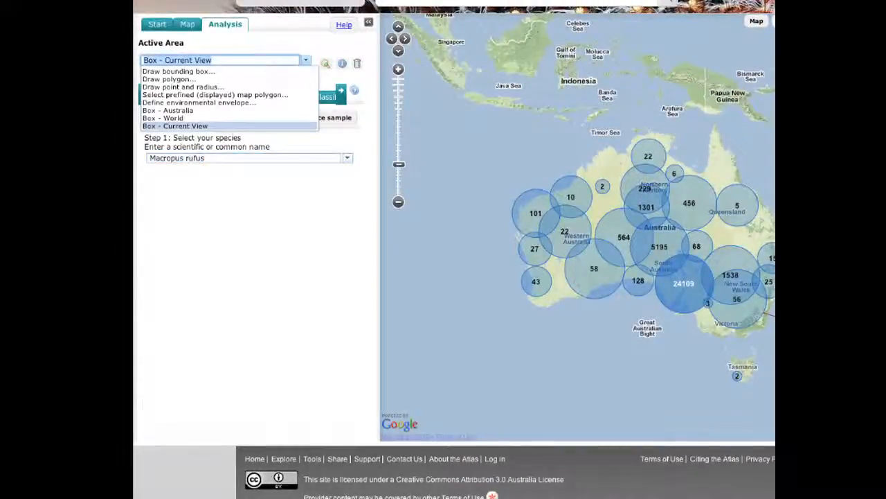
pyautogui.click(186, 72)
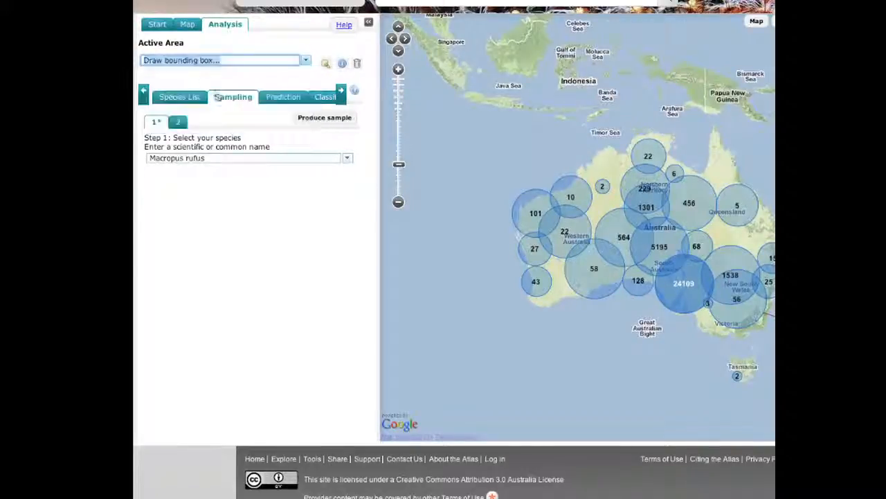
pyautogui.moveTo(672, 237); pyautogui.dragTo(691, 250)
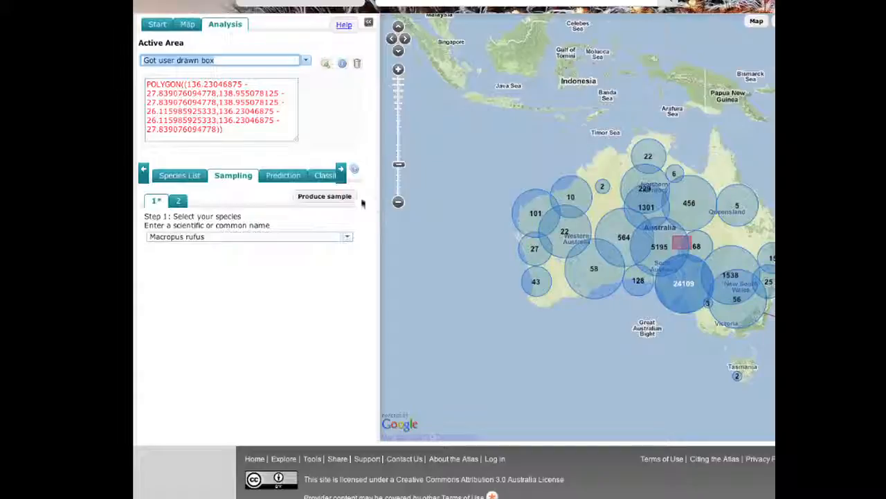
# - Select the Biodiversity Status layers Migratory species, Threatened communities and Threatened species for sampling at the species locations
pyautogui.click(178, 200)
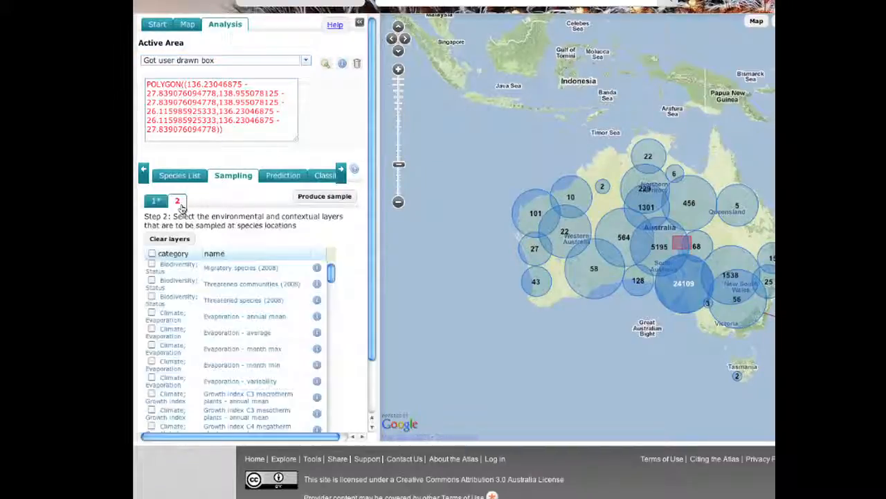
pyautogui.click(152, 264)
pyautogui.click(152, 280)
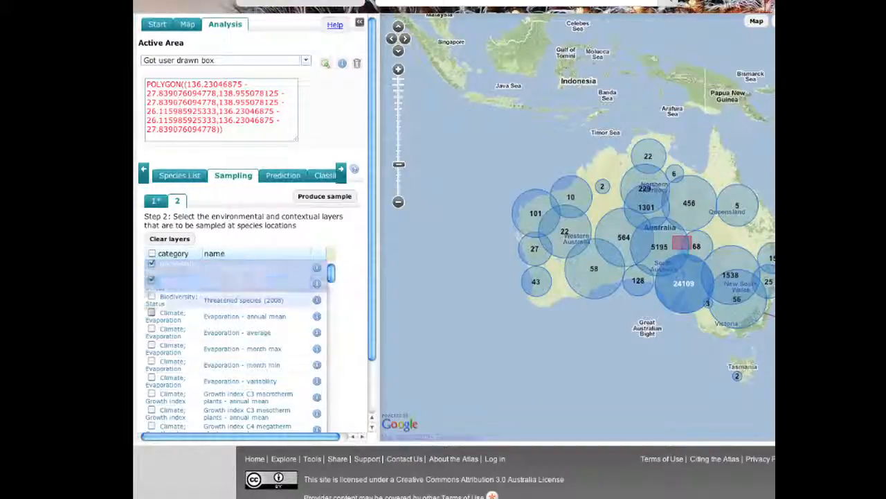
pyautogui.click(152, 296)
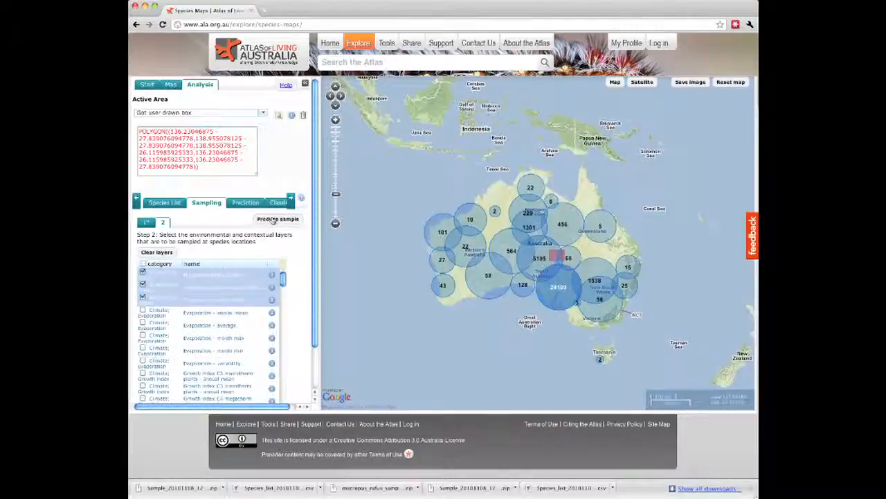
# - Produce the Macropus rufus sample for the drawn box and examine the further columns in the results preview
pyautogui.click(274, 220)
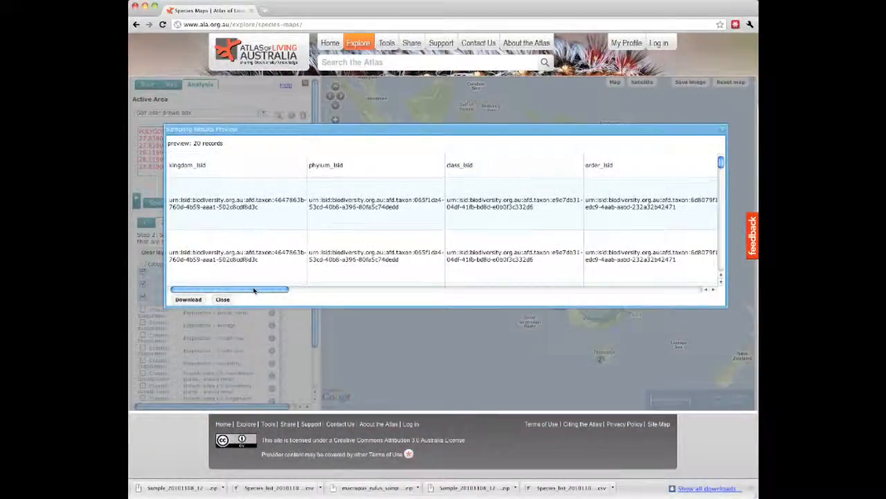
pyautogui.moveTo(254, 291); pyautogui.dragTo(628, 302)
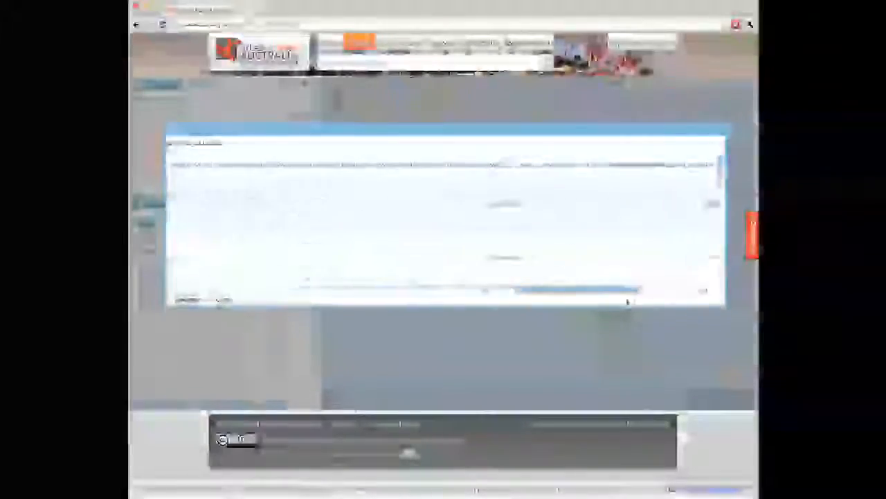